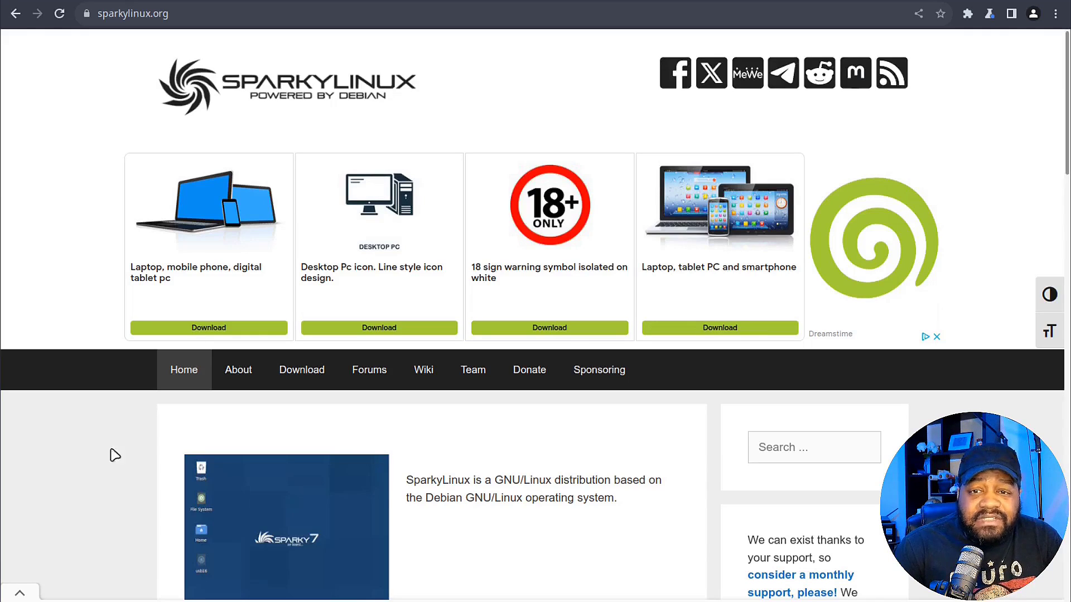
Open SparkyLinux's About page and read through its editions and main features list
scroll(115, 454, down, 5)
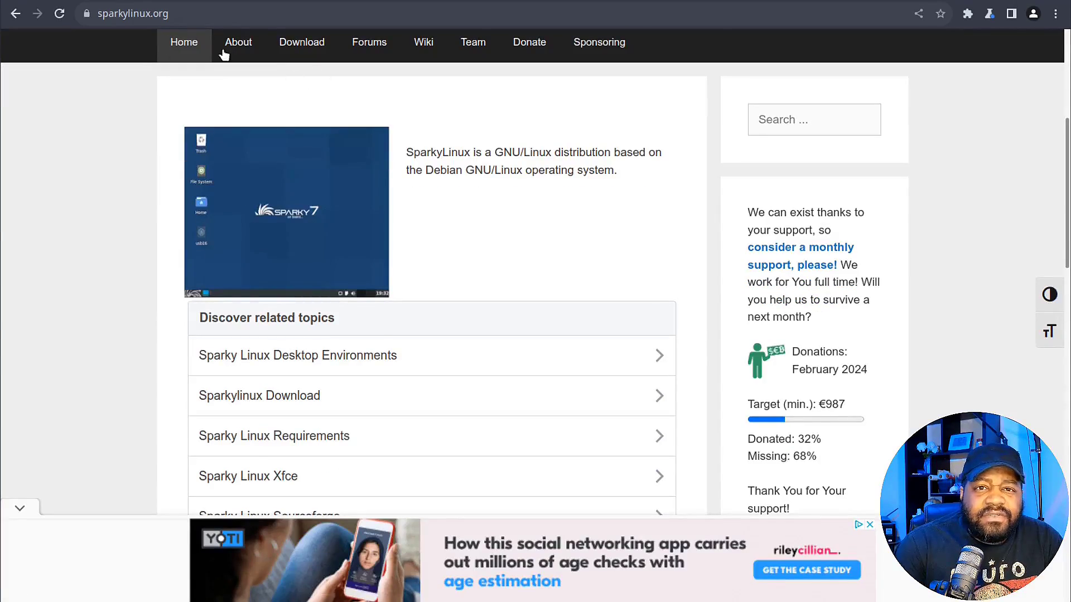
click(234, 40)
scroll(580, 344, down, 20)
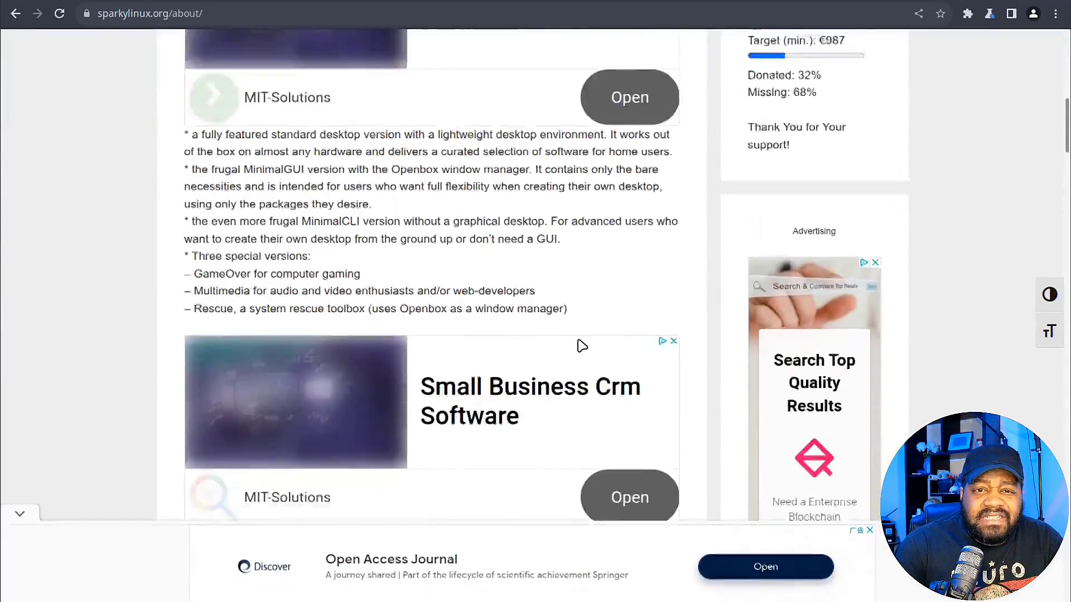
scroll(580, 345, down, 2)
scroll(578, 347, up, 2)
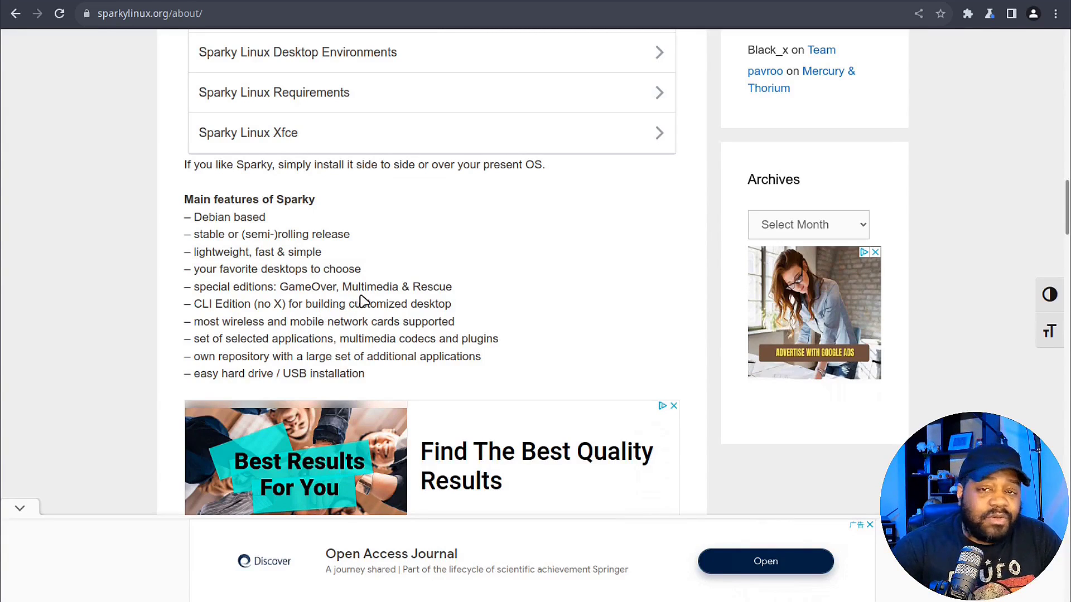
scroll(495, 286, down, 1)
scroll(495, 287, down, 1)
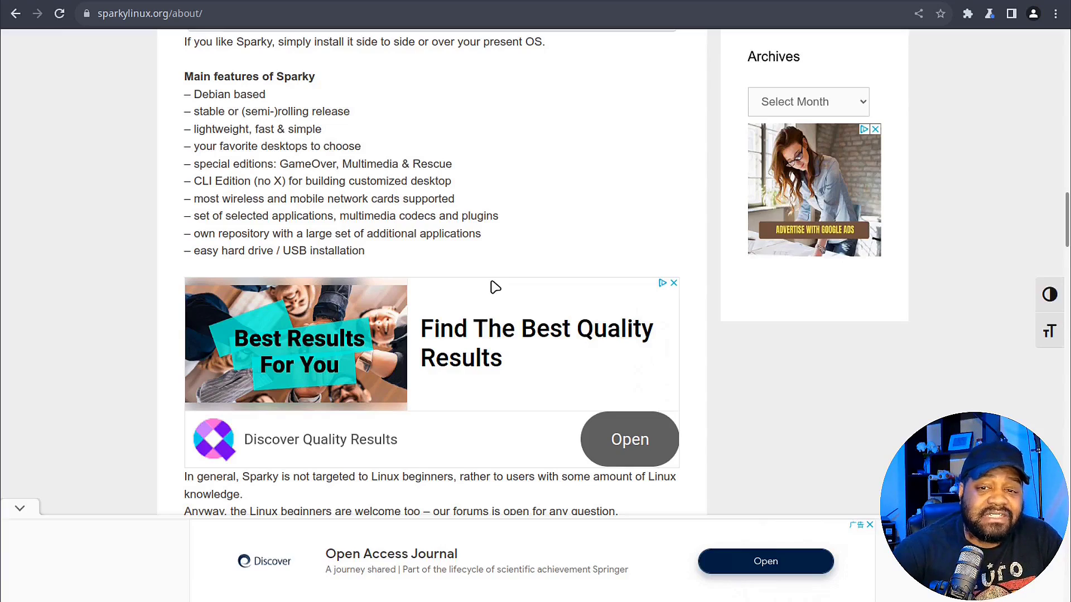
scroll(475, 195, up, 15)
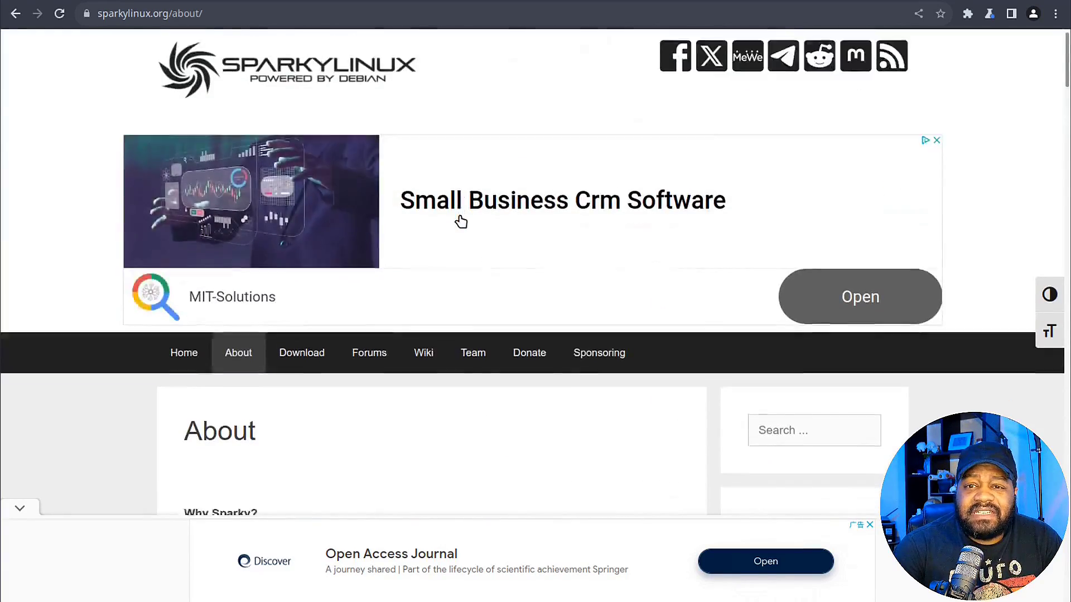
scroll(383, 208, down, 5)
Open the stable 7.2 download page with its ISO tables, dismissing the full-screen ad
click(298, 82)
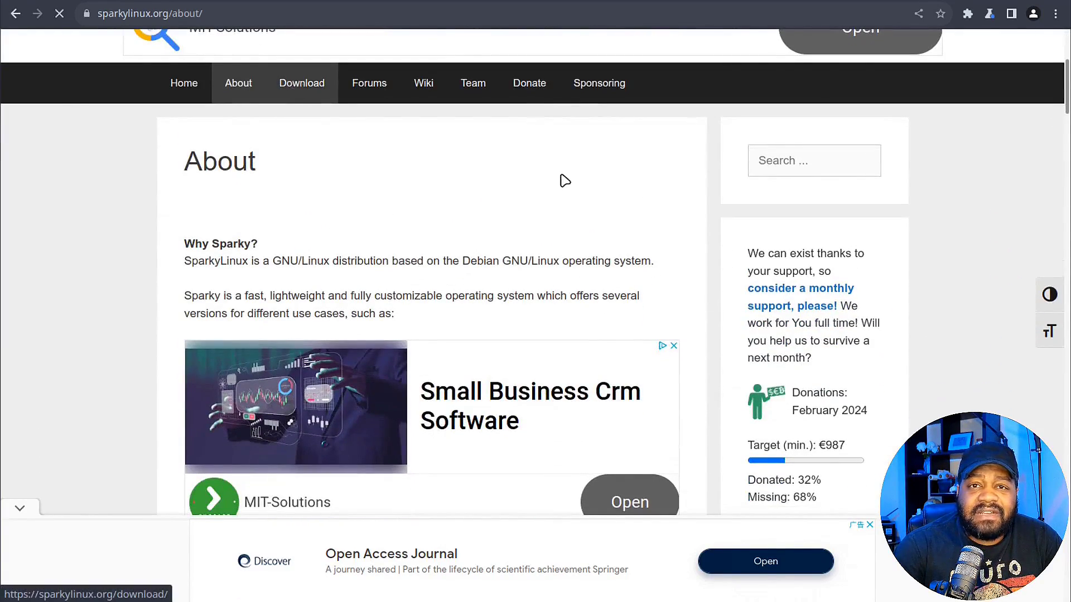
scroll(599, 273, down, 7)
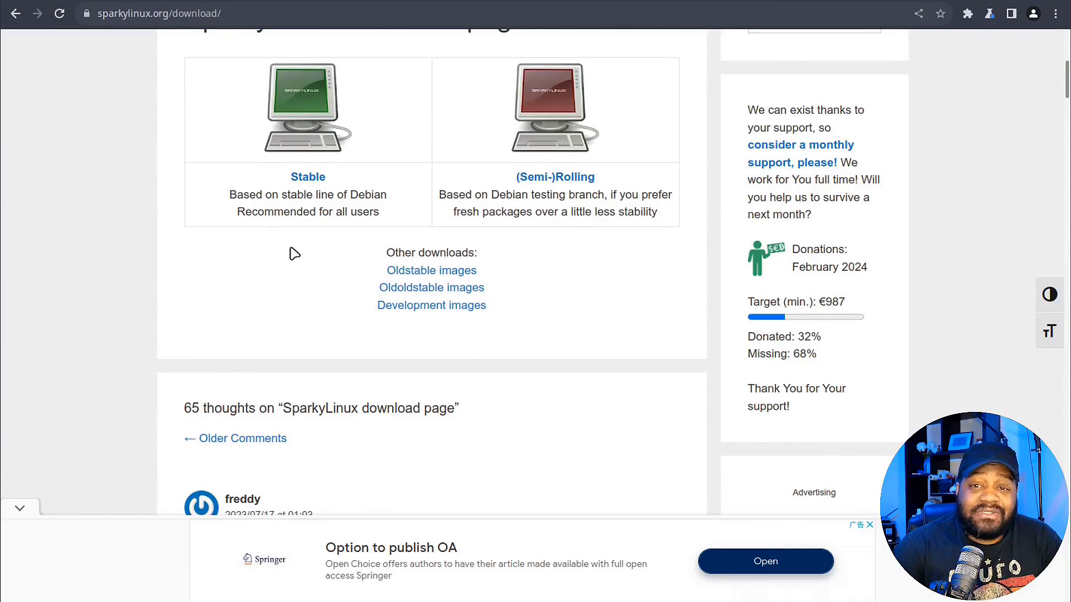
scroll(286, 214, up, 2)
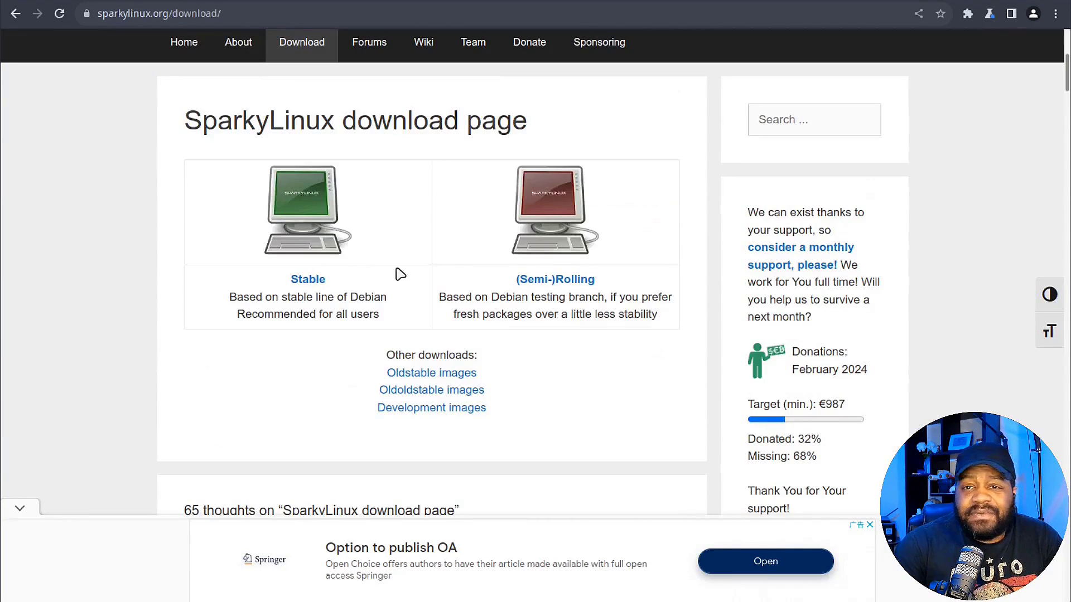
click(308, 286)
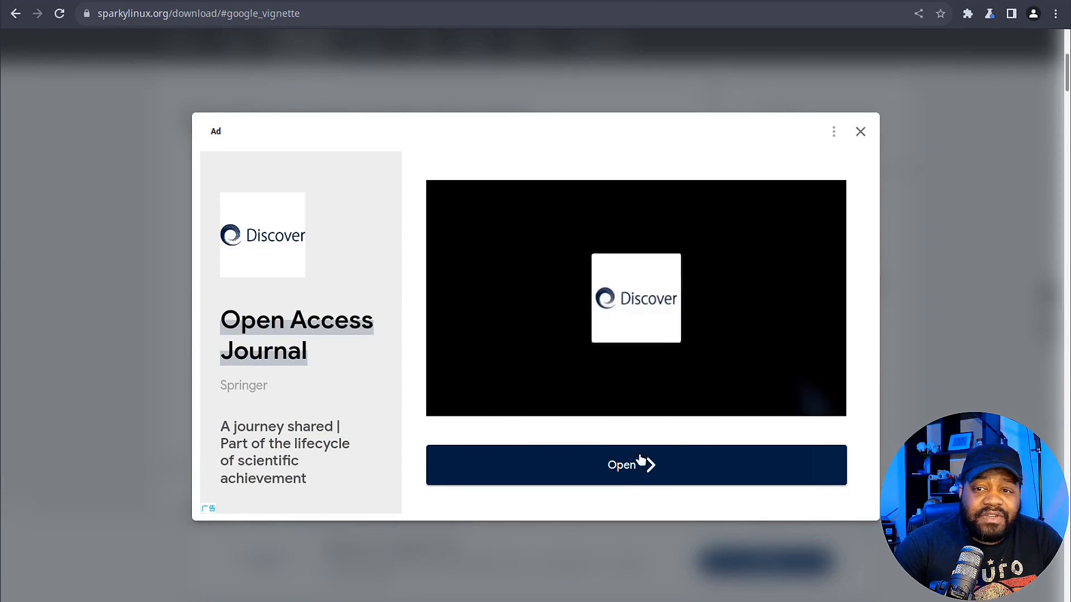
click(861, 133)
scroll(520, 311, down, 7)
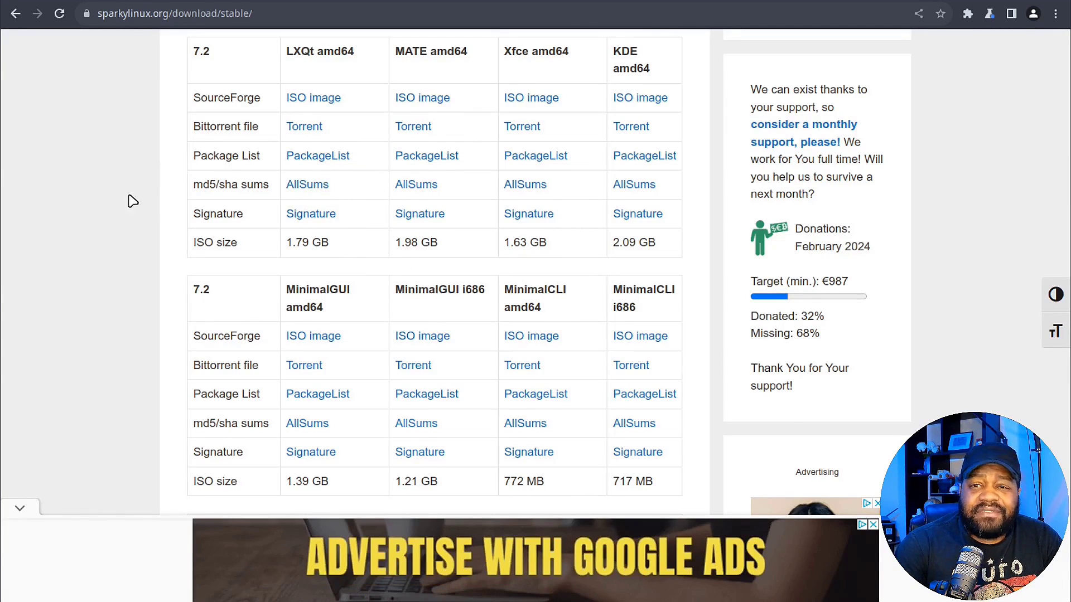
scroll(132, 201, down, 5)
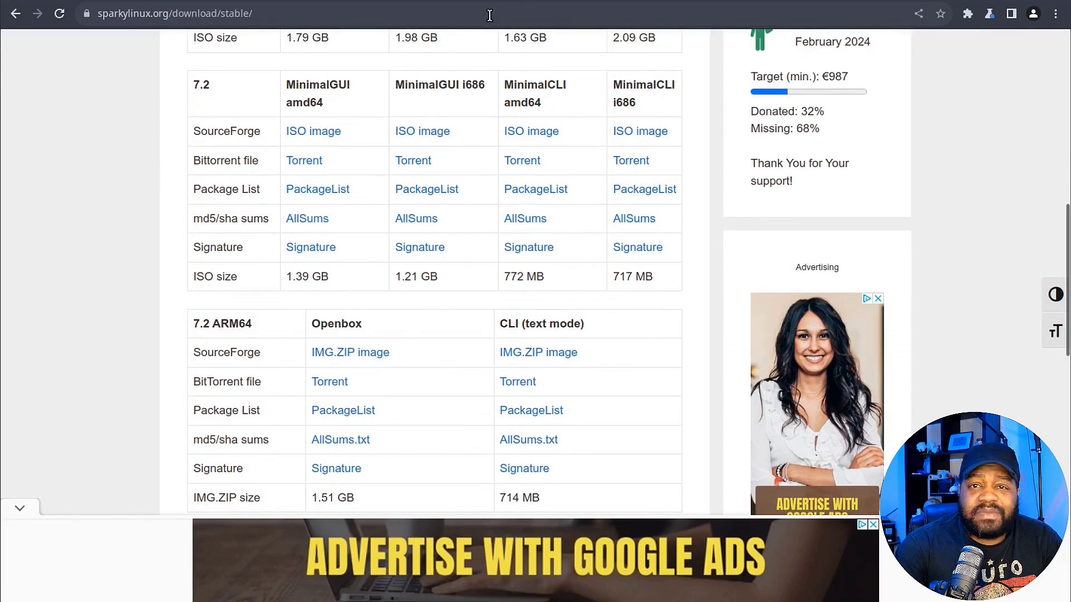
scroll(513, 144, up, 5)
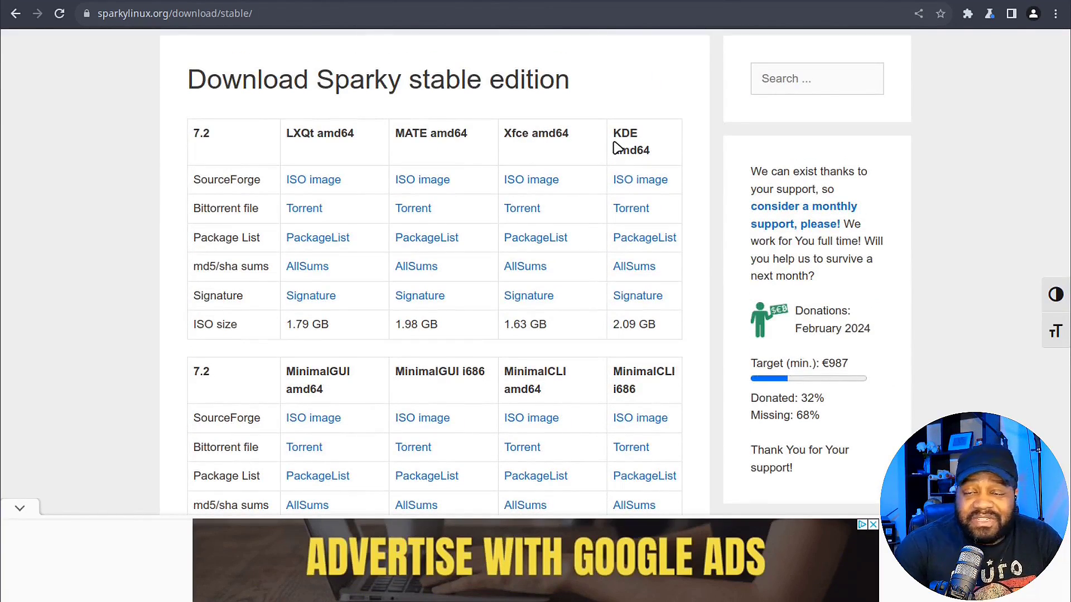
scroll(382, 267, down, 3)
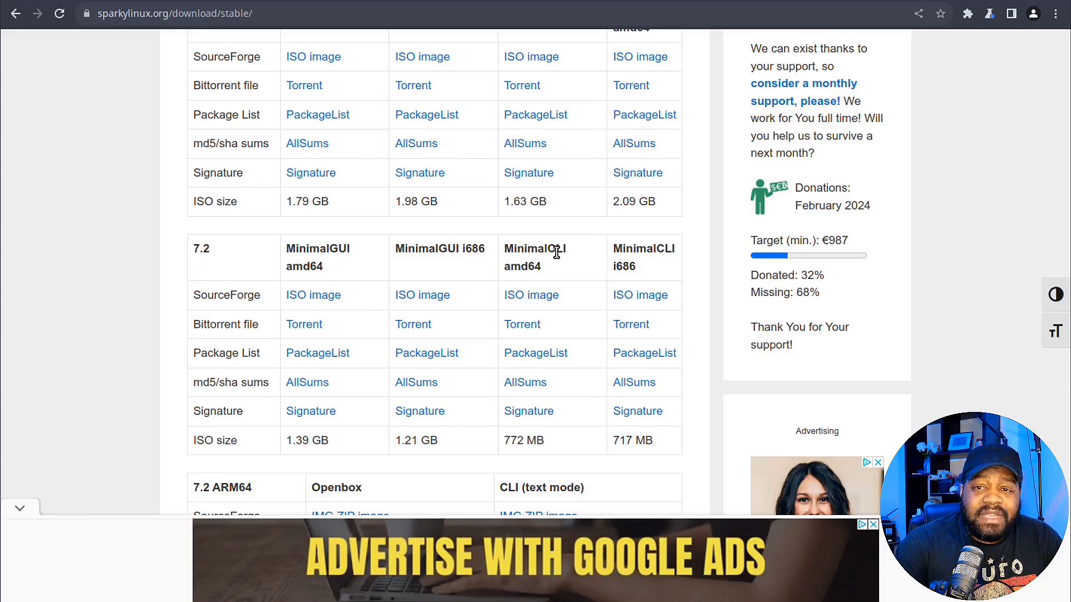
scroll(604, 282, down, 6)
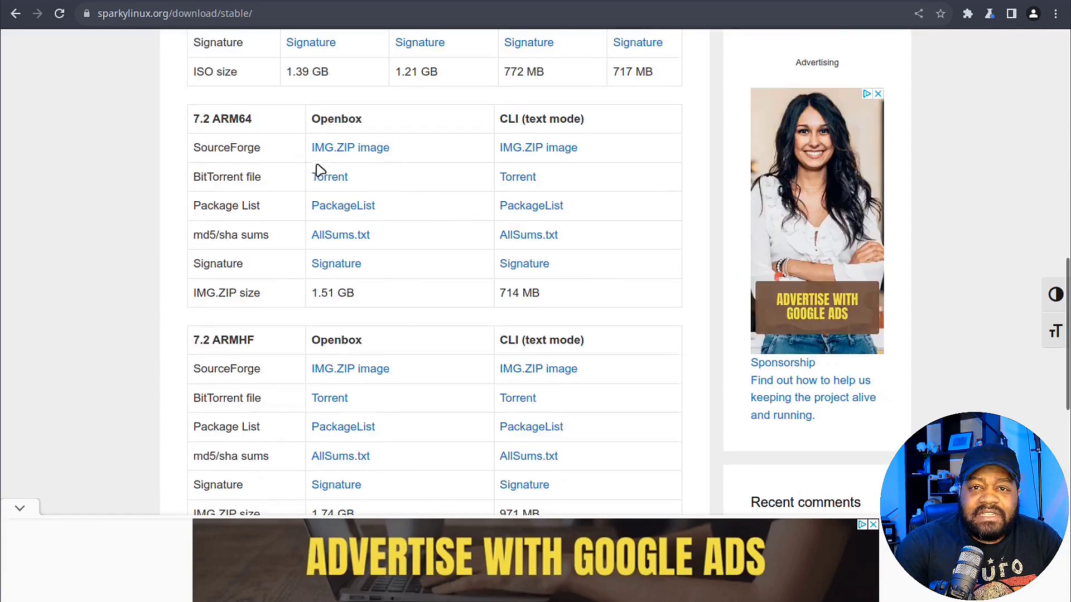
scroll(462, 267, down, 3)
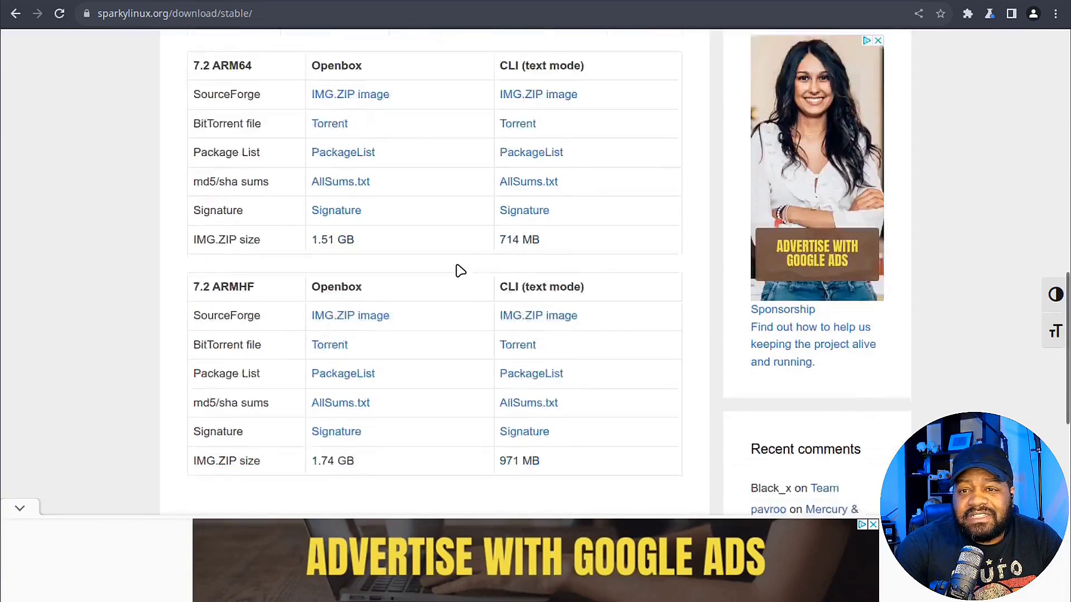
scroll(416, 227, up, 3)
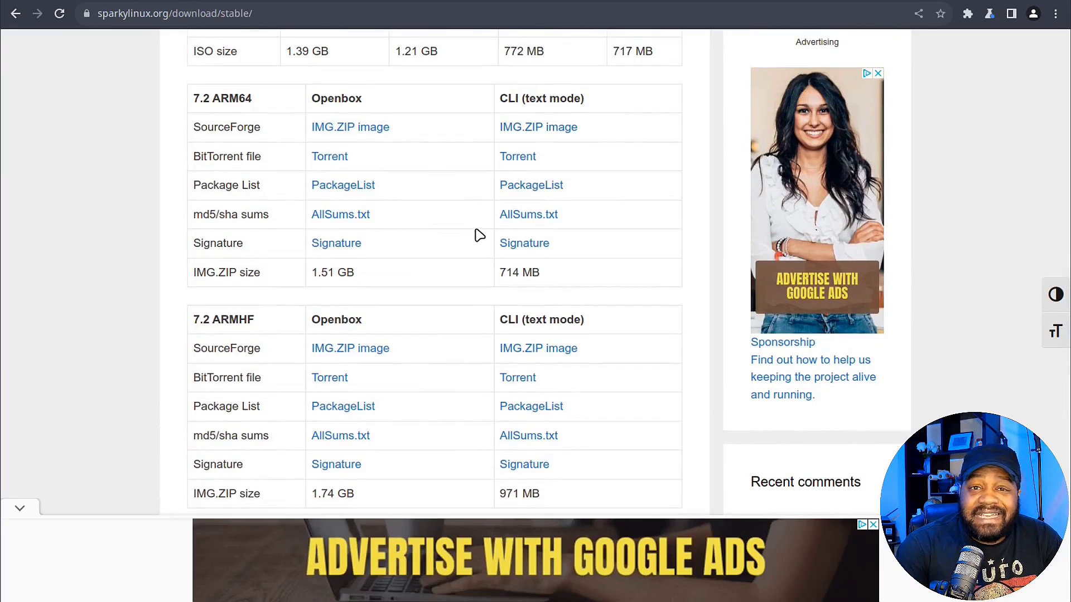
scroll(477, 238, down, 4)
scroll(480, 238, up, 4)
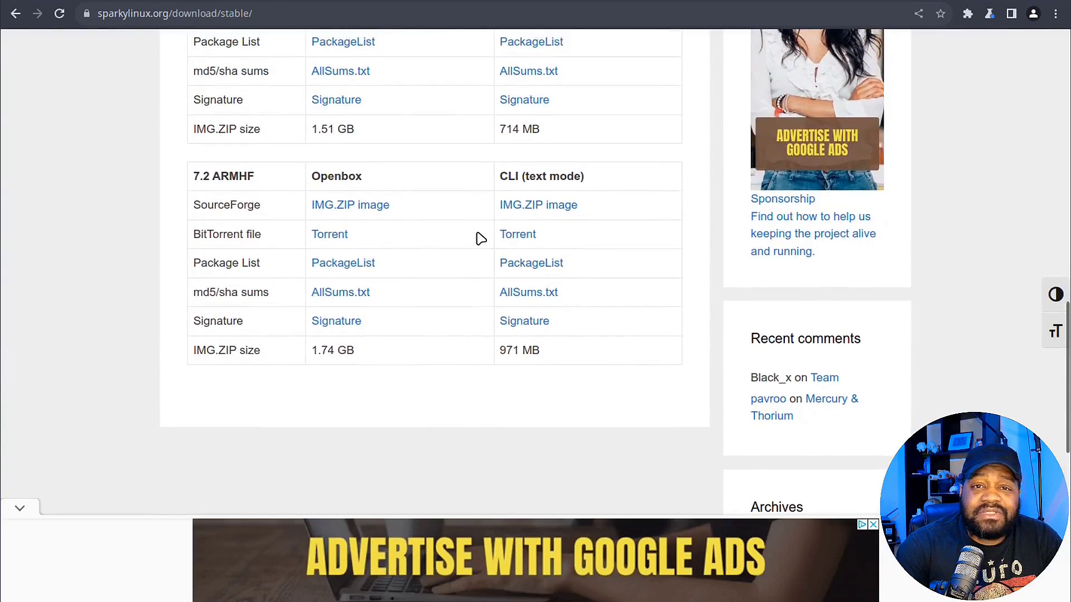
scroll(479, 218, down, 1)
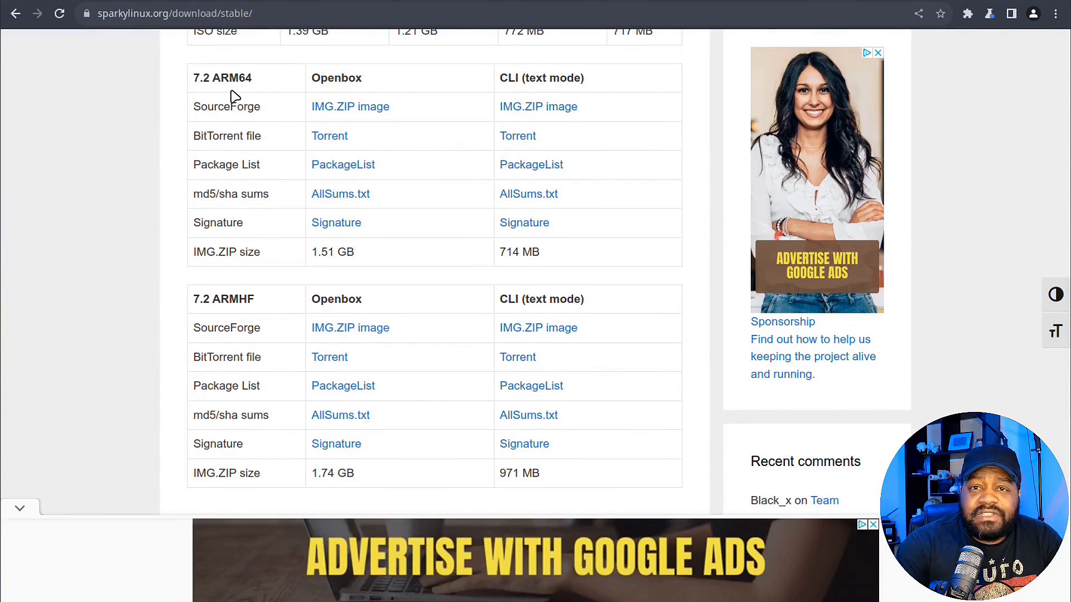
scroll(390, 184, down, 12)
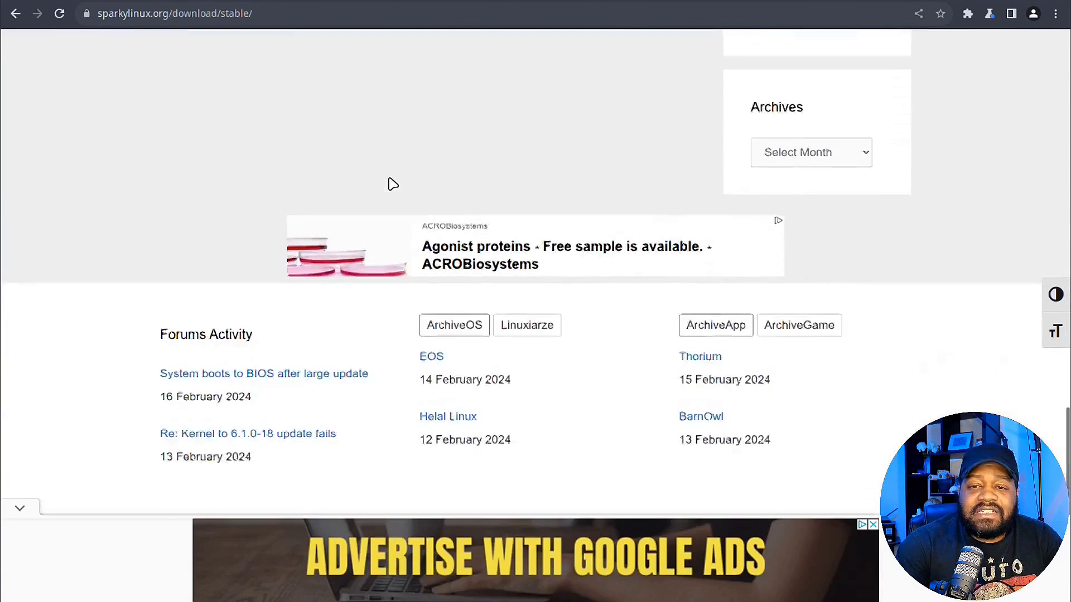
scroll(392, 184, up, 10)
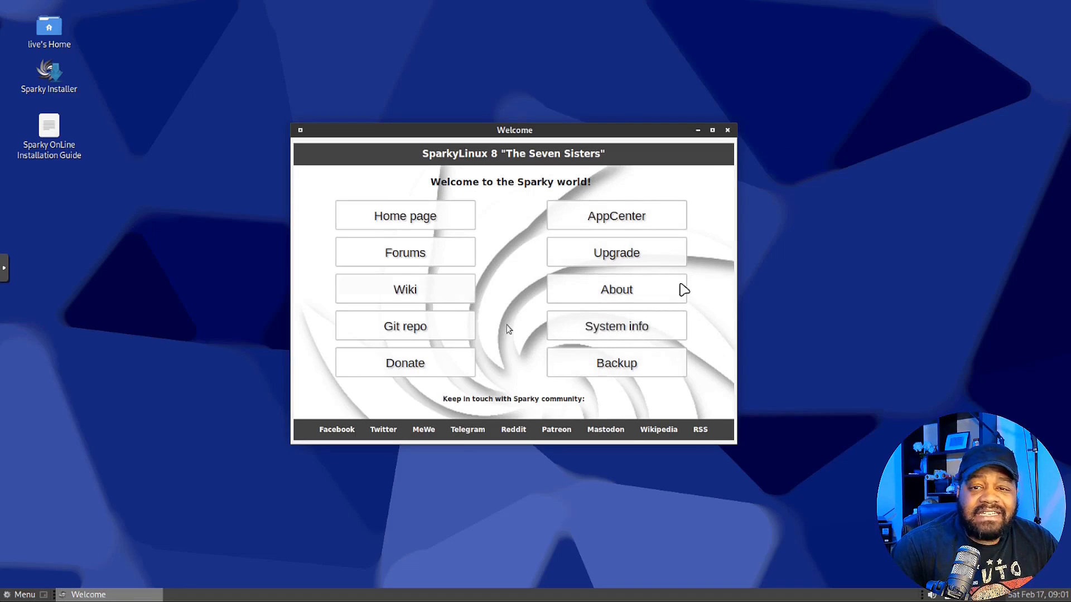
Close the Sparky Welcome window
click(727, 131)
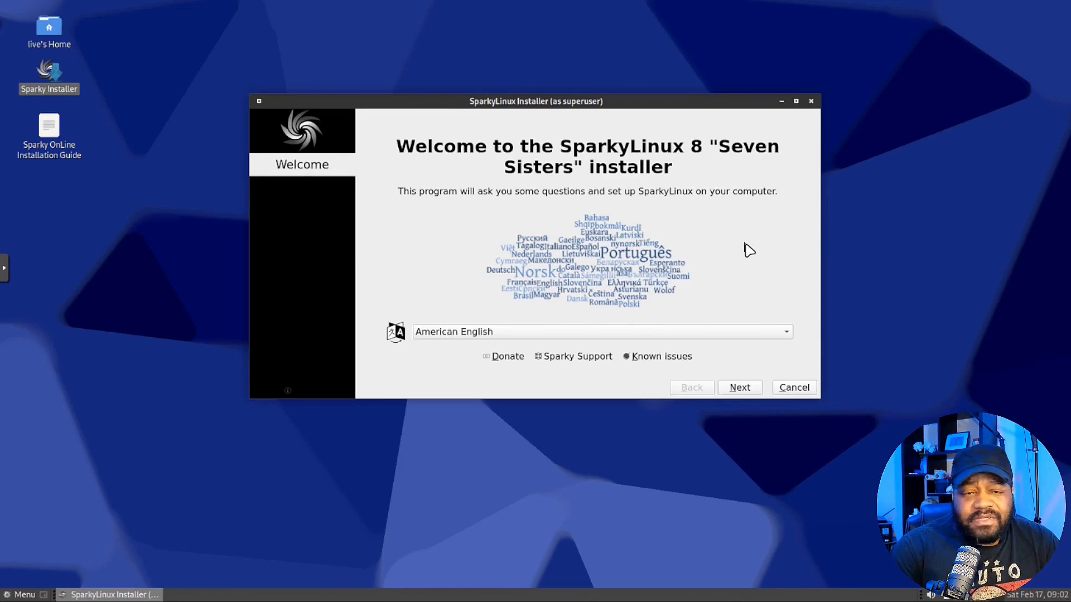
Check the installer version, then keep American English, America/Los Angeles and English (US) keyboard
click(286, 391)
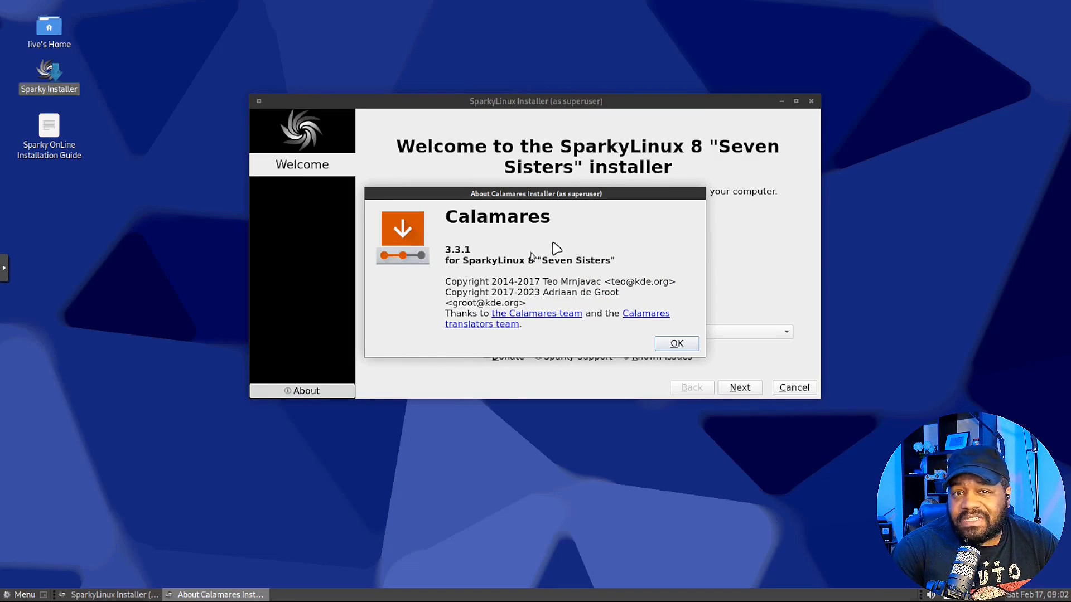
click(677, 344)
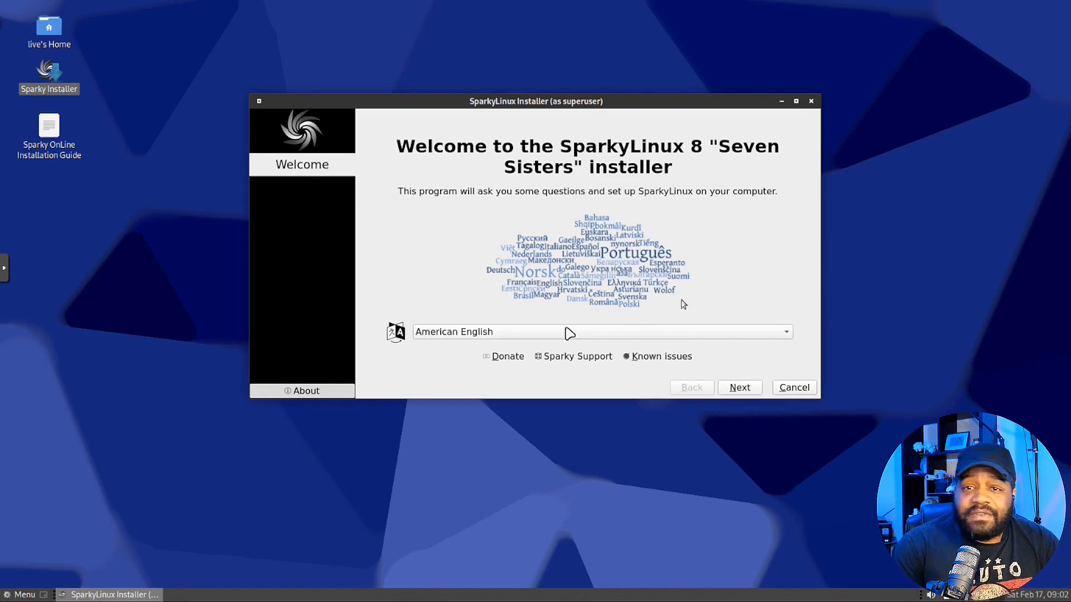
click(730, 392)
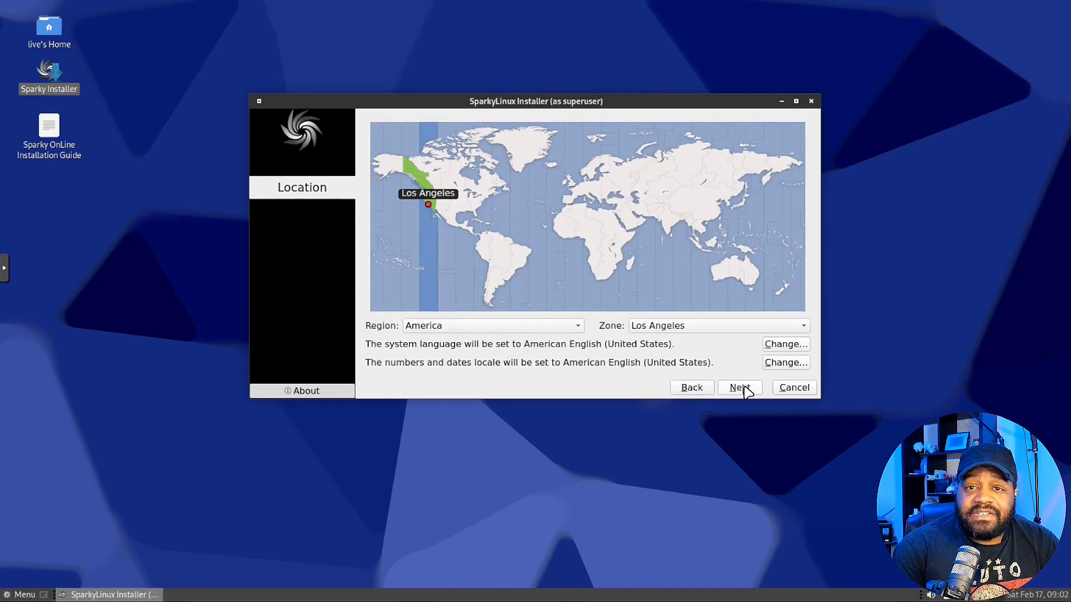
click(741, 388)
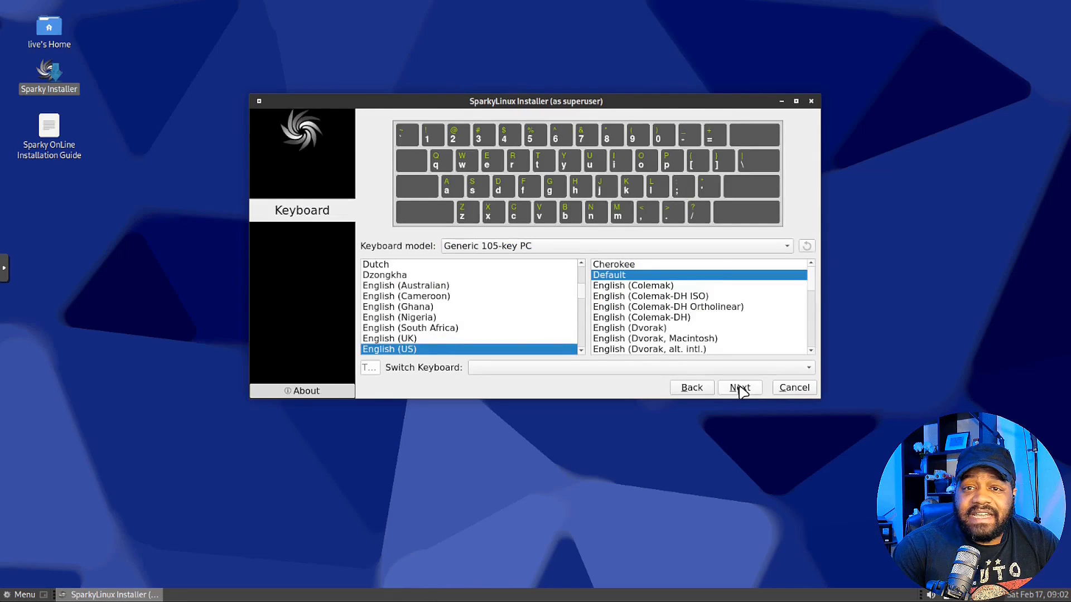
click(740, 388)
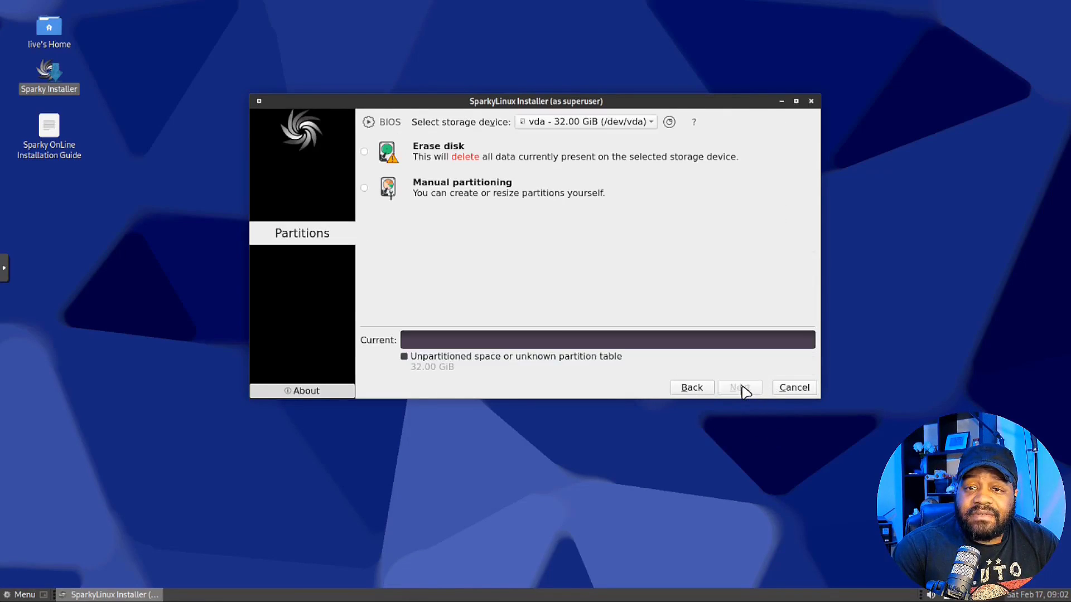
Choose Erase disk with Swap to file for the 32 GiB vda disk and continue
click(364, 152)
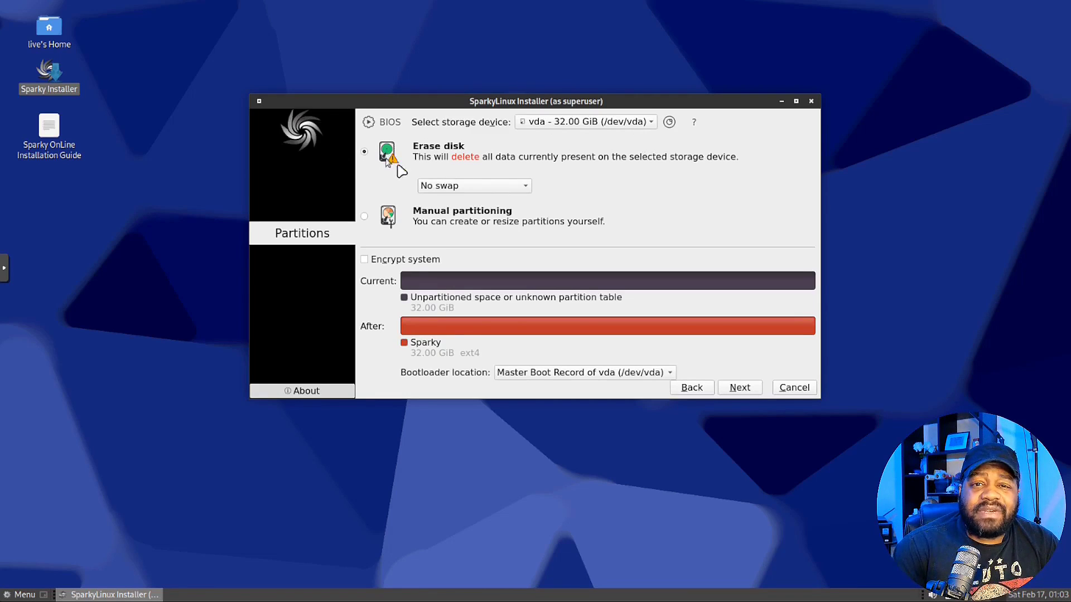
click(526, 188)
click(490, 230)
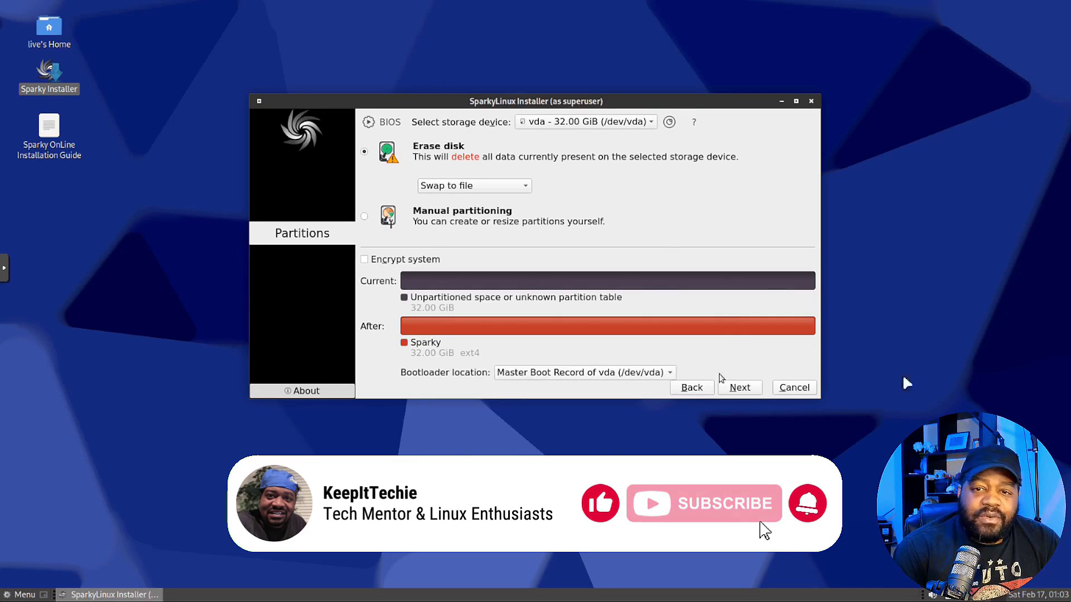
click(739, 387)
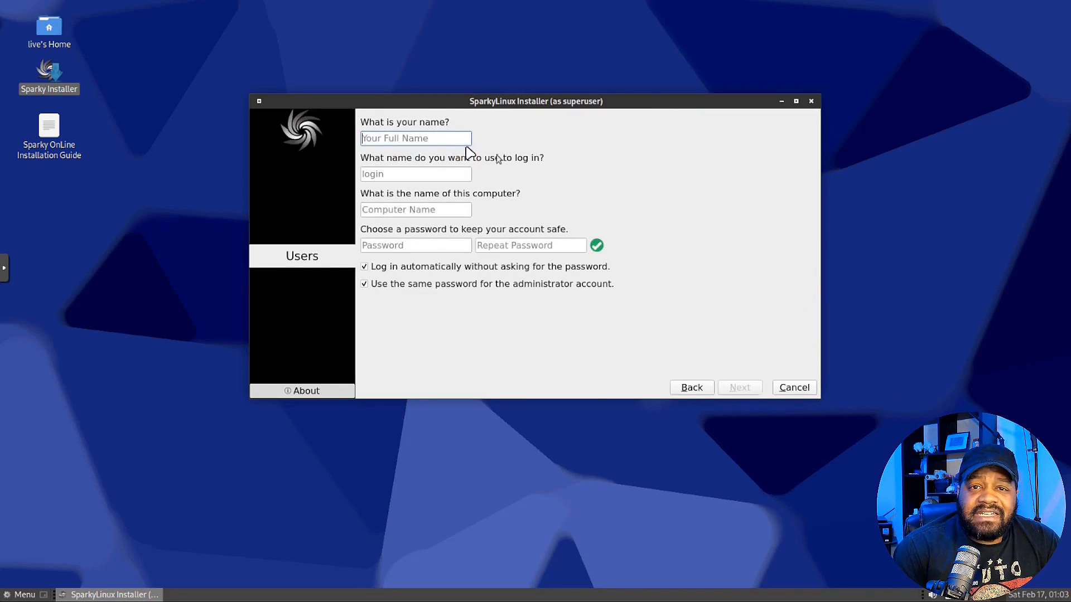
Enter the user's full name and login, computer name spark, and the account password
text(josh)
key(Tab)
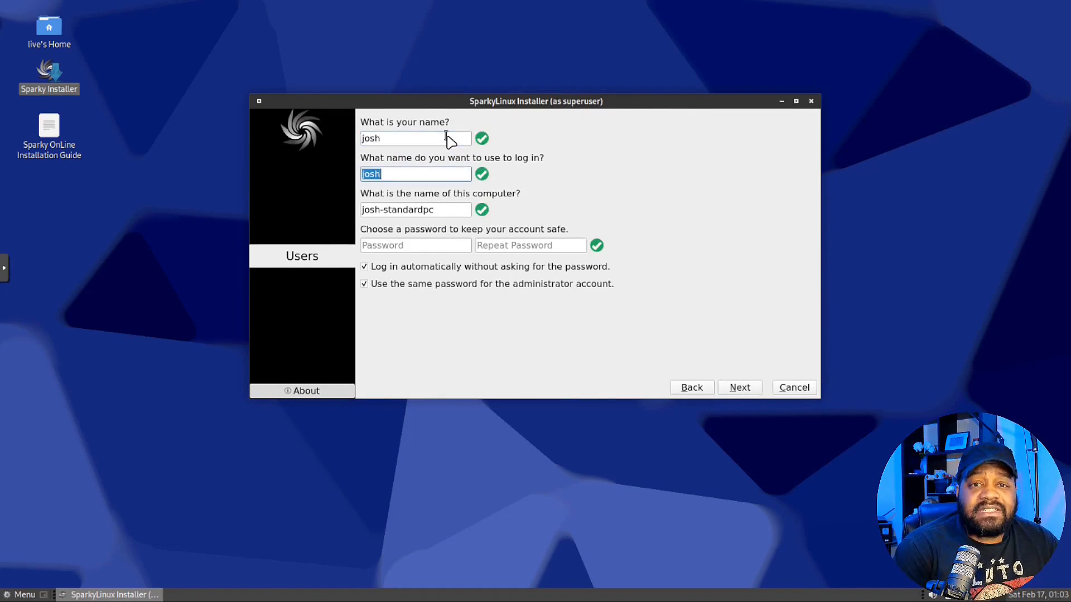
key(Tab)
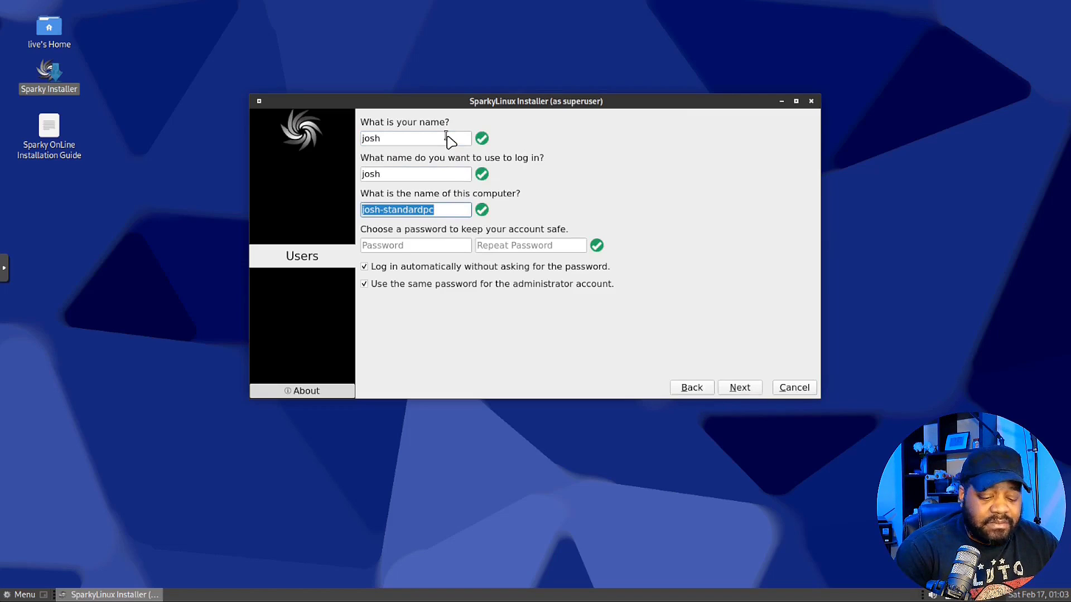
text(spark)
key(Tab)
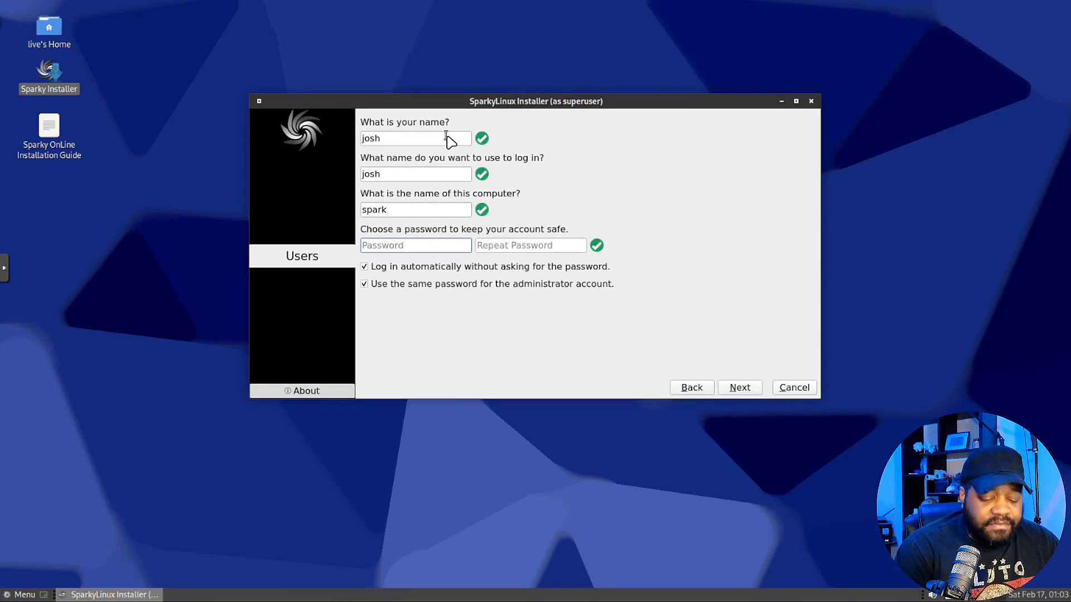
text(•••••••)
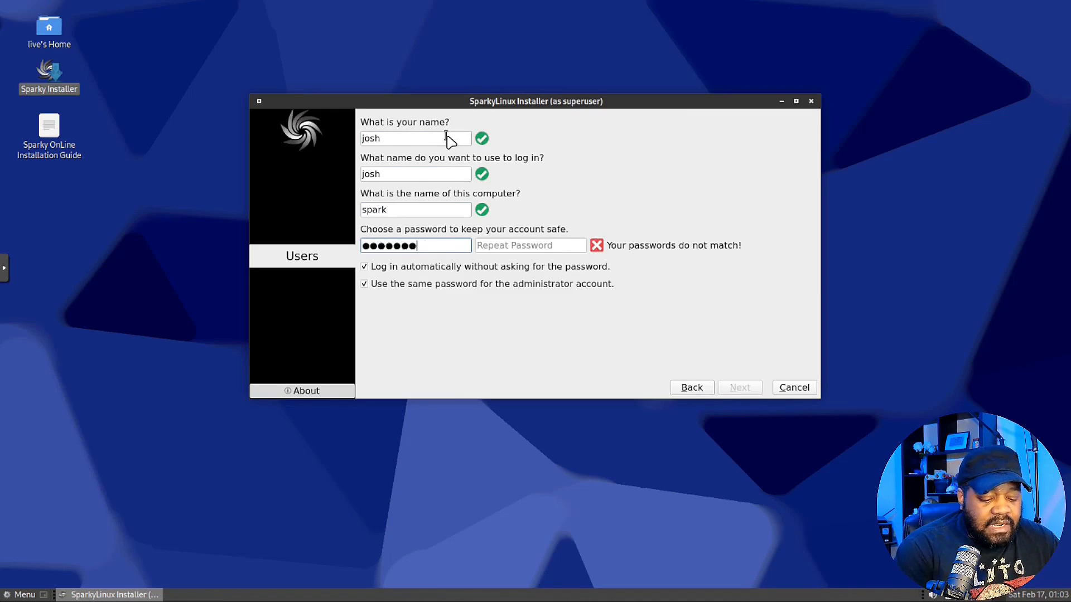
text(••)
key(Tab)
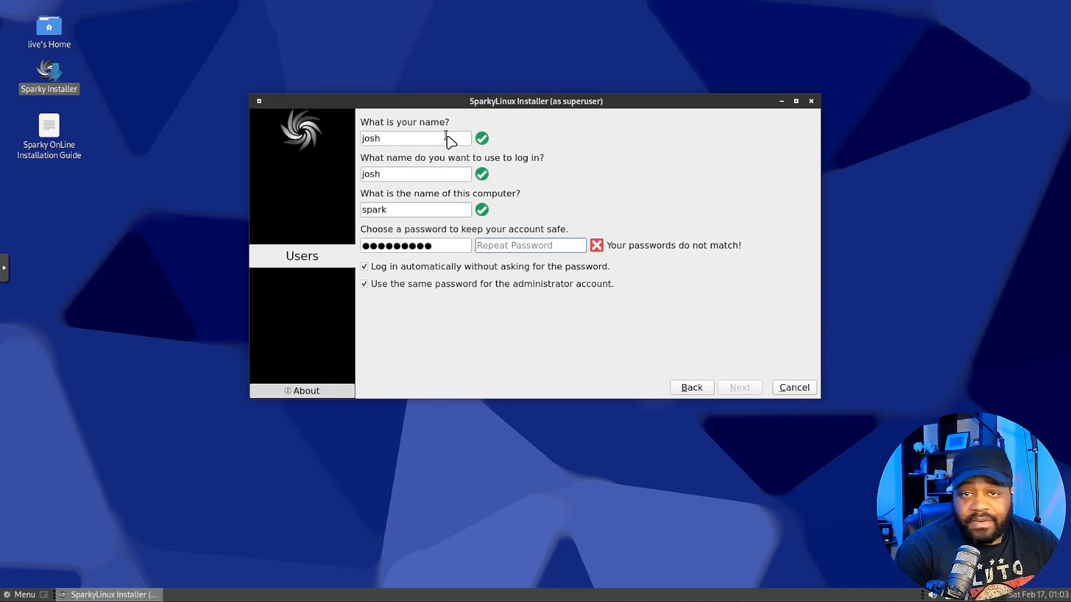
text(•••••••••)
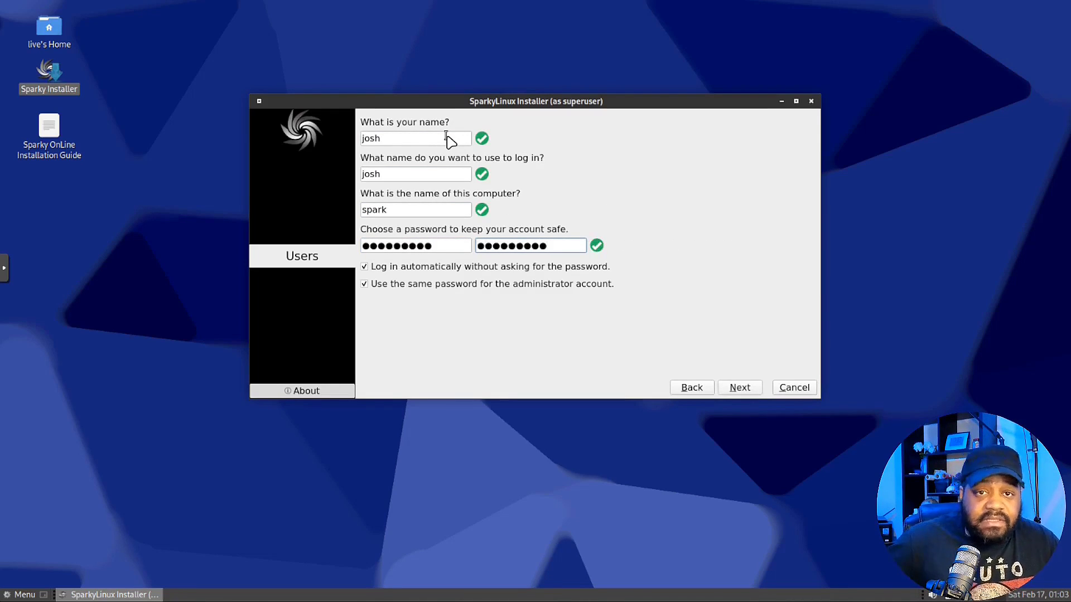
Untick 'Log in automatically without asking for the password'
click(365, 267)
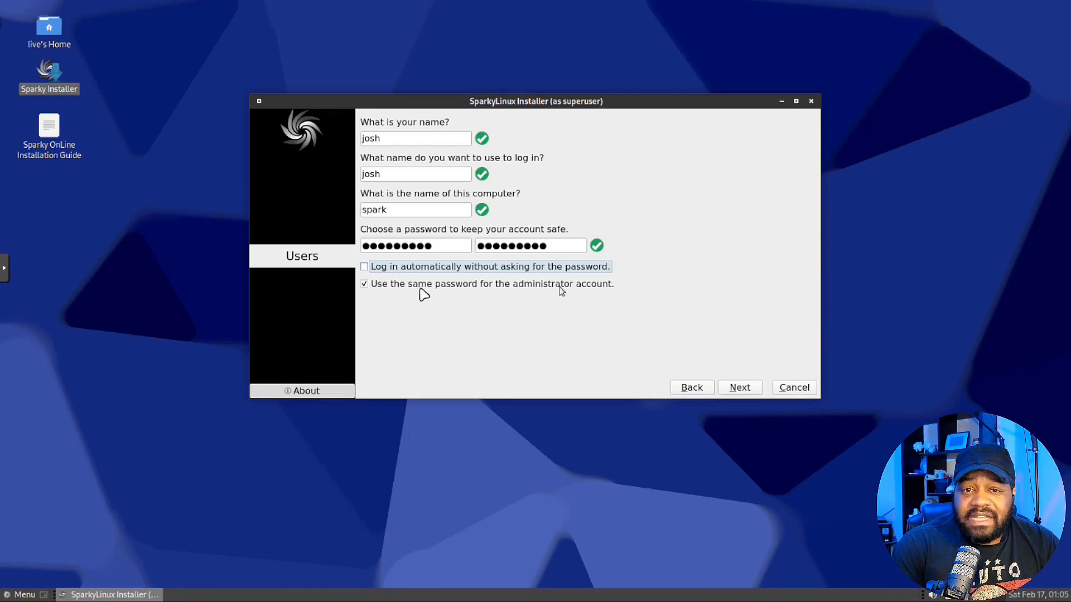
Continue to the Summary page and start installing SparkyLinux 8 onto the erased disk
click(739, 388)
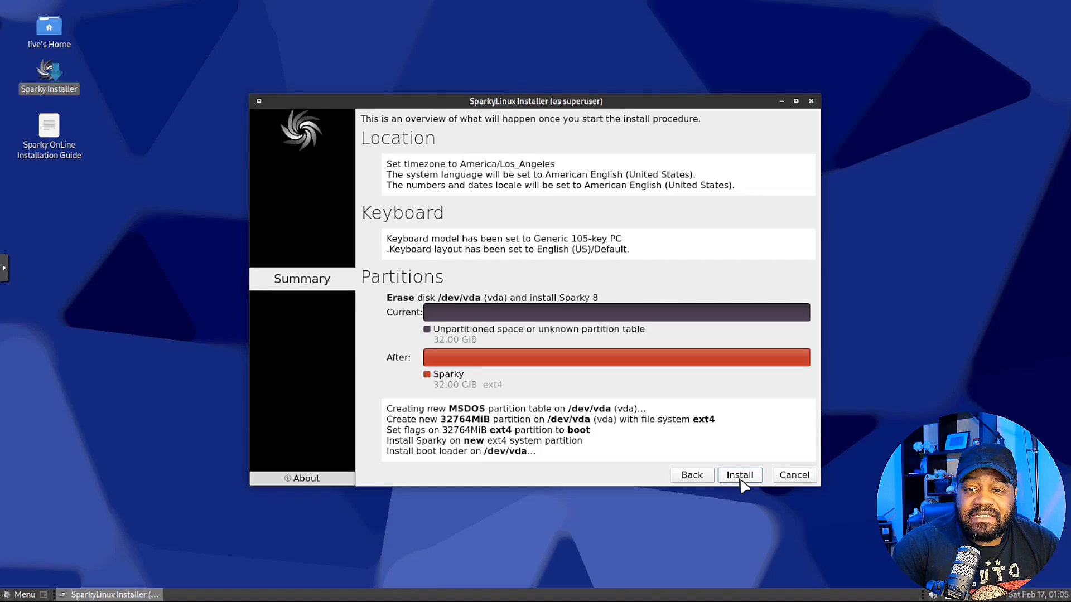
click(740, 479)
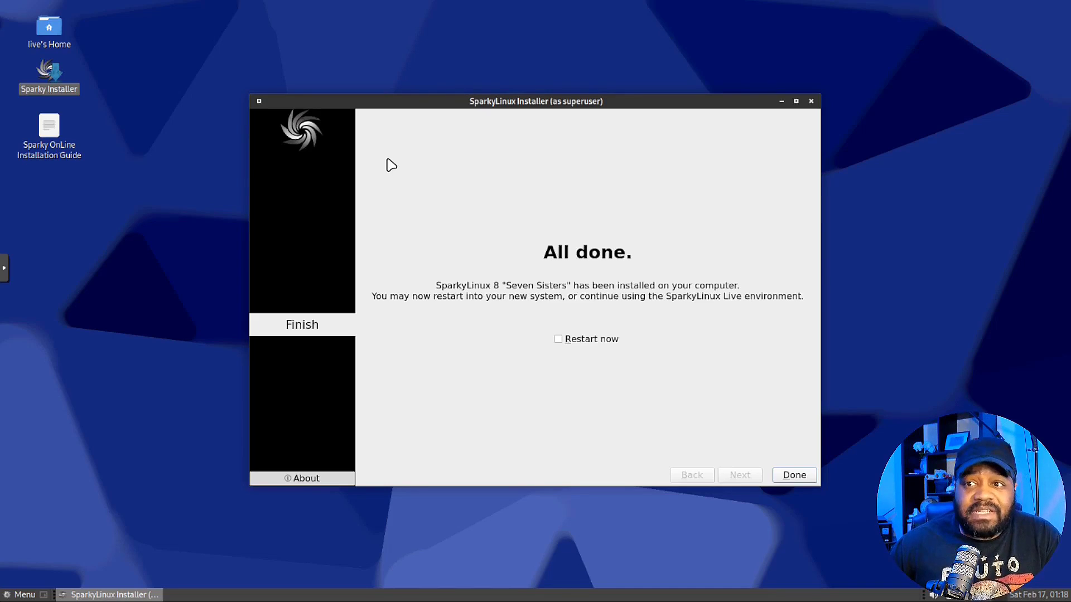
Reboot into the installed system with Restart now, then open the Welcome Home page and About links
click(558, 339)
click(794, 475)
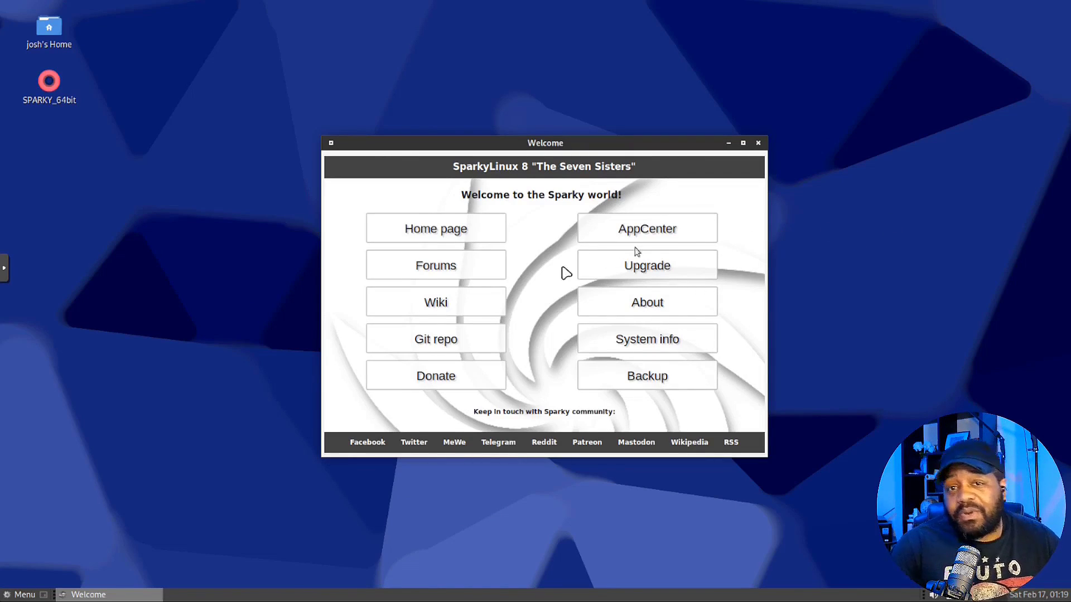
click(427, 234)
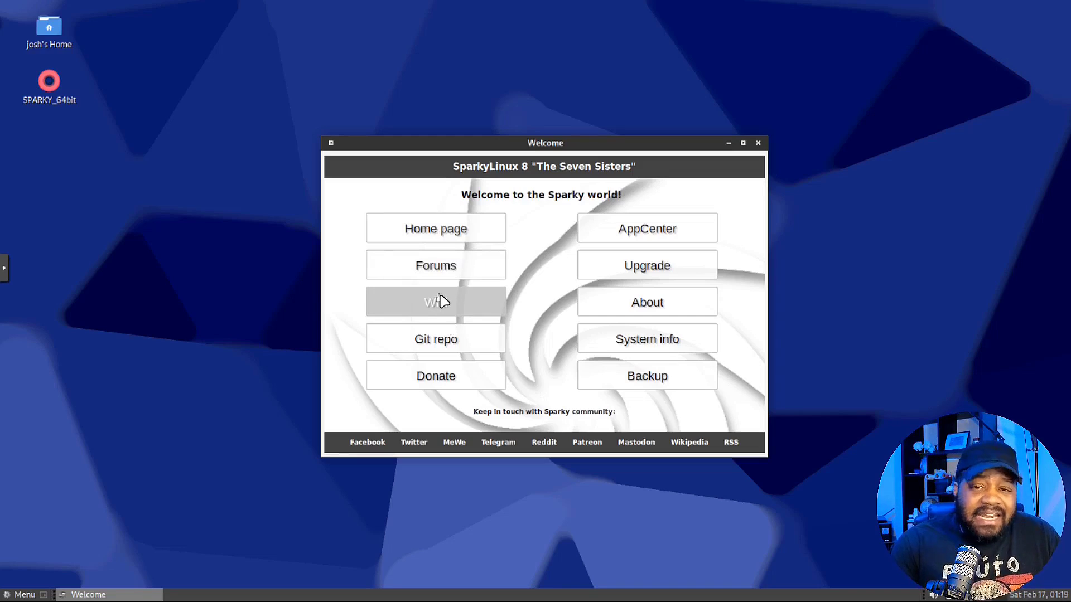
click(641, 304)
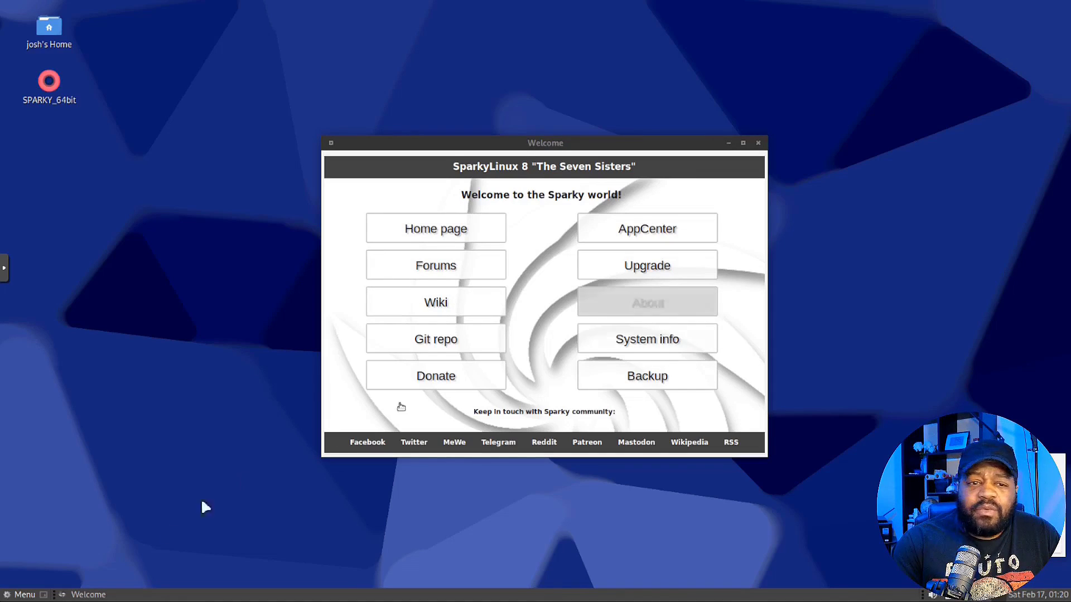
In a new MATE Terminal, run sudo apt update && sudo apt upgrade -y with the sudo password
click(44, 595)
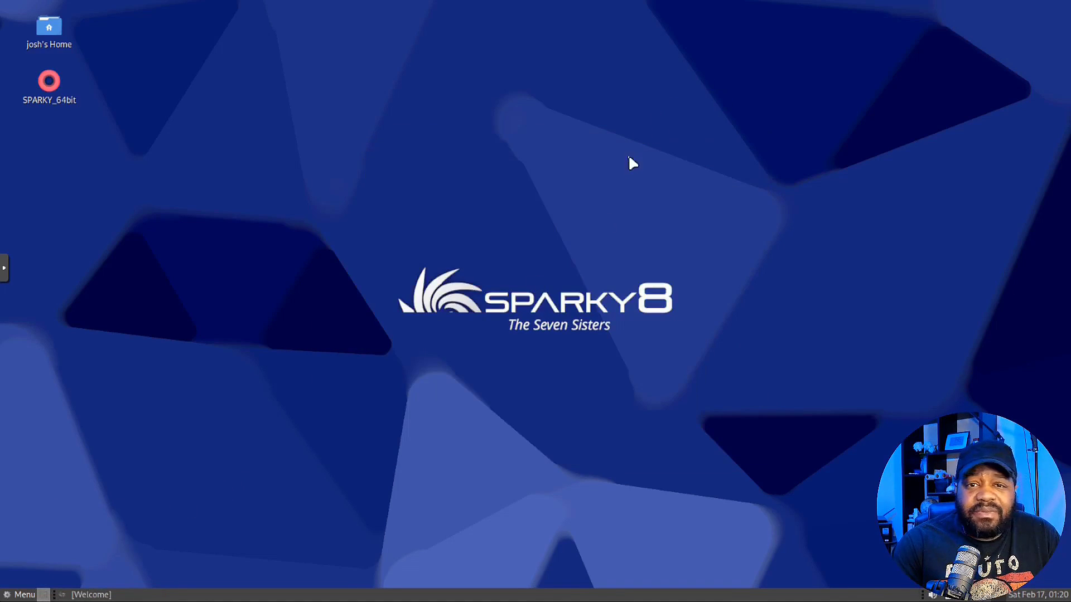
click(18, 595)
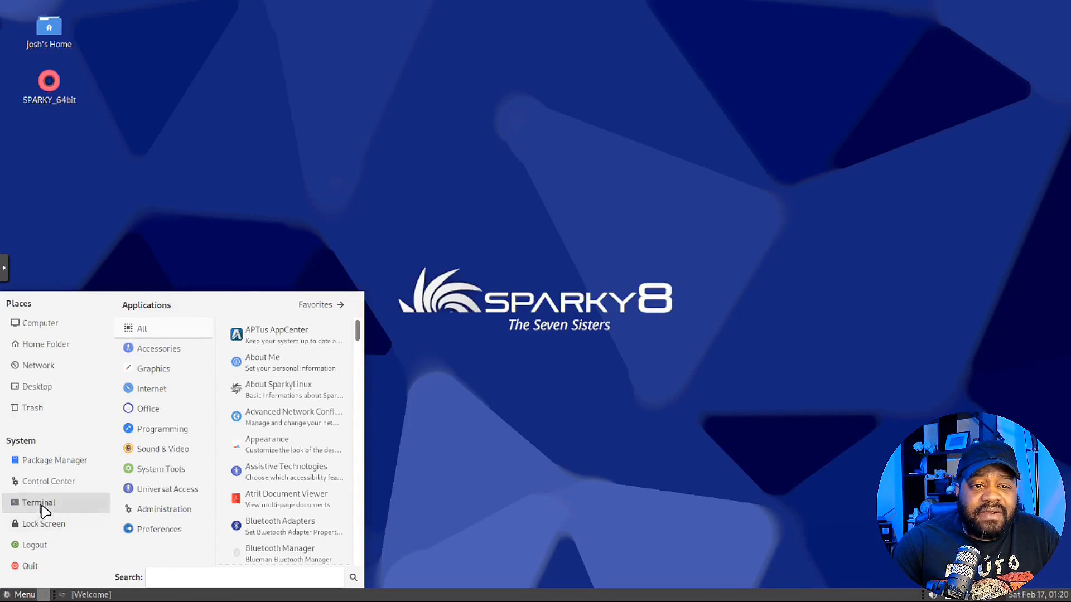
click(40, 507)
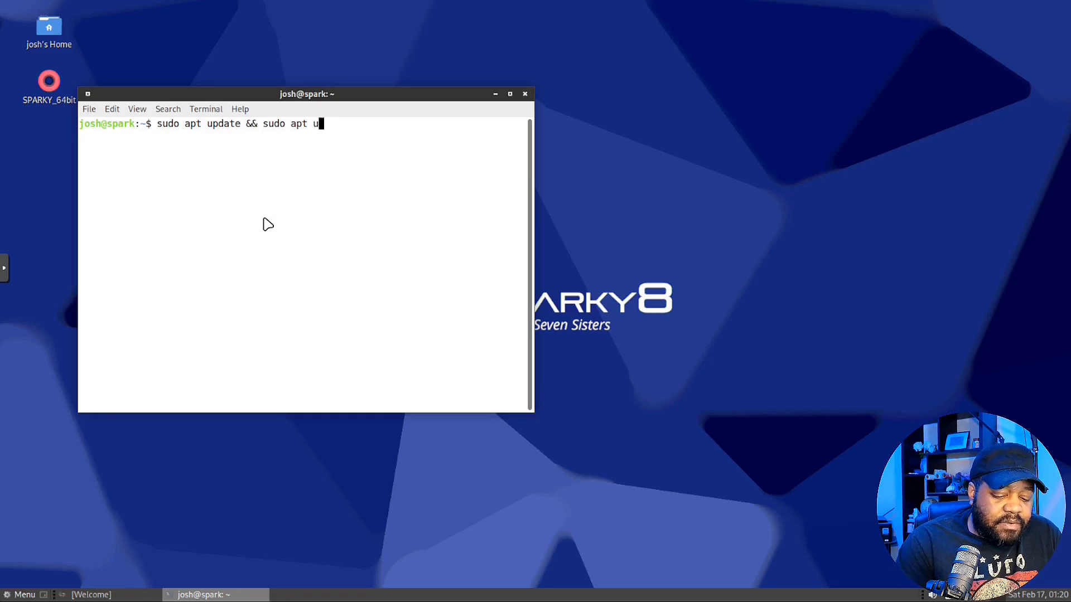
text(rade -y)
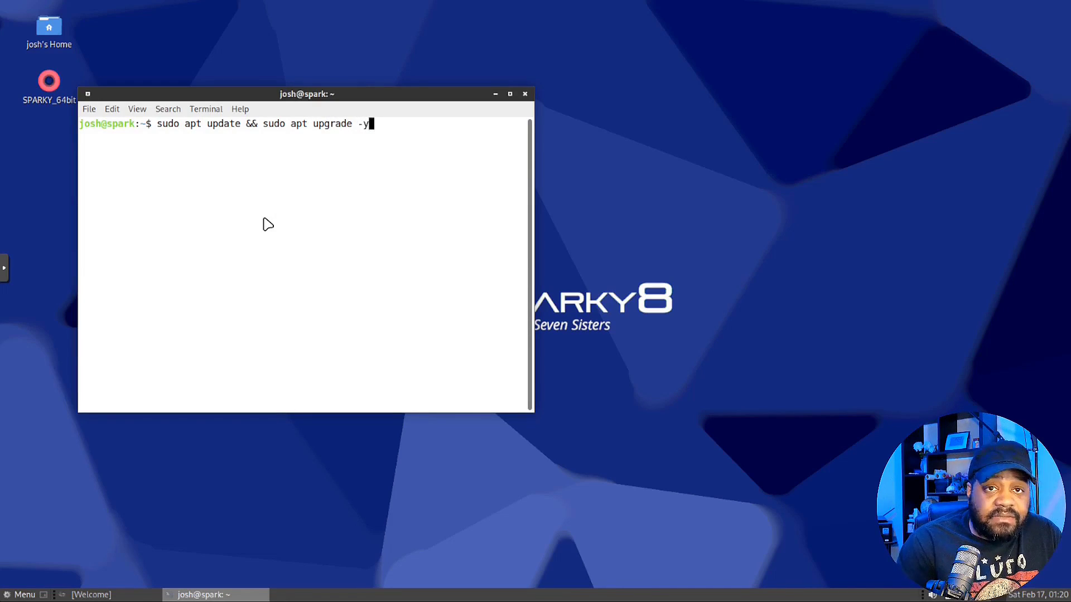
key(Return)
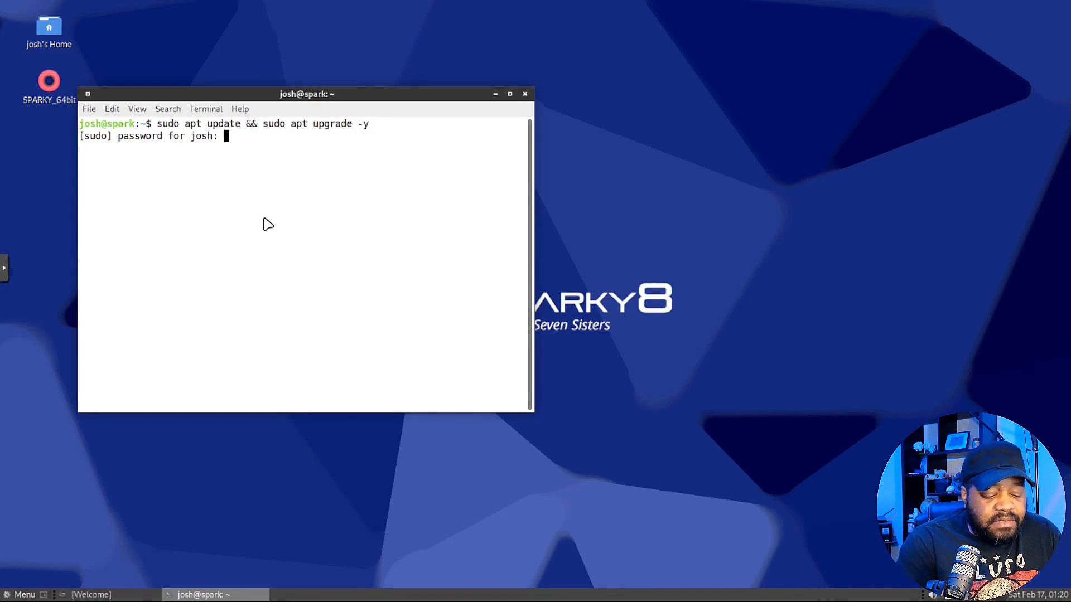
key(Return)
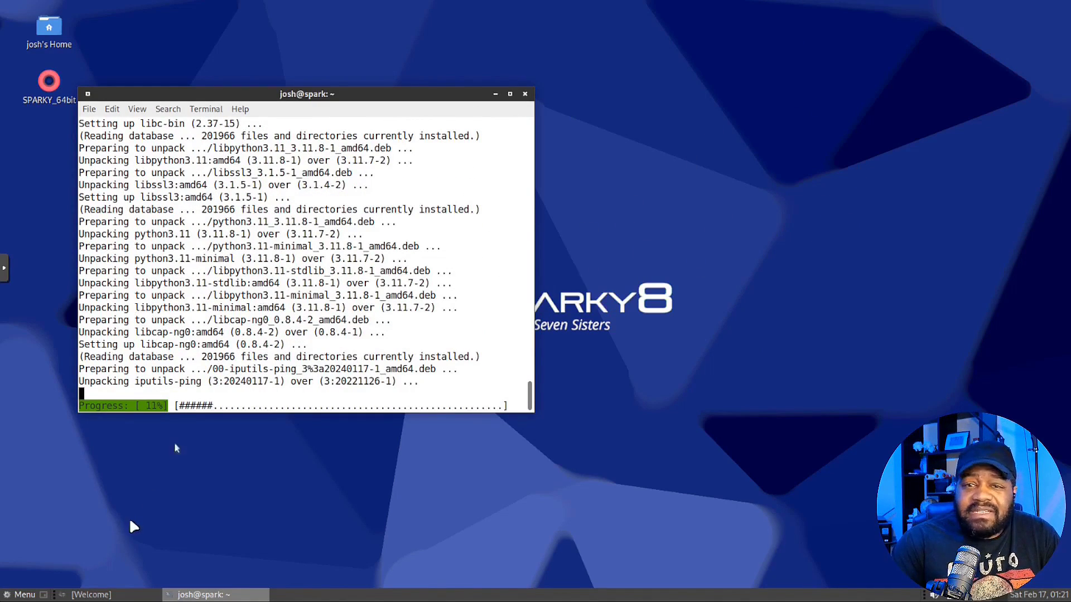
Start Package Manager from the menu with the admin password; the package lock blocks it
click(17, 596)
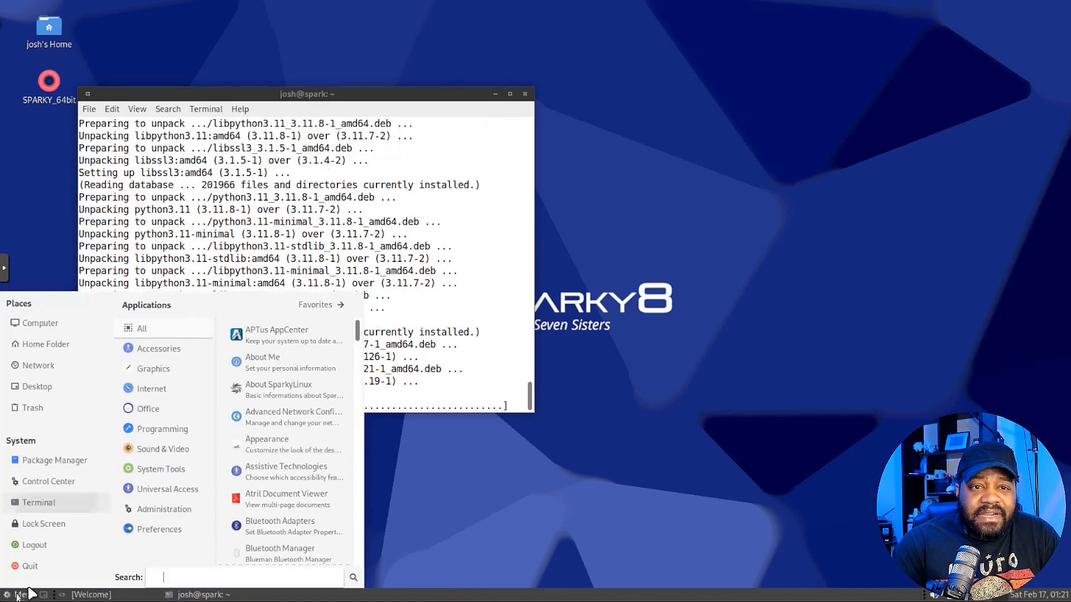
click(54, 462)
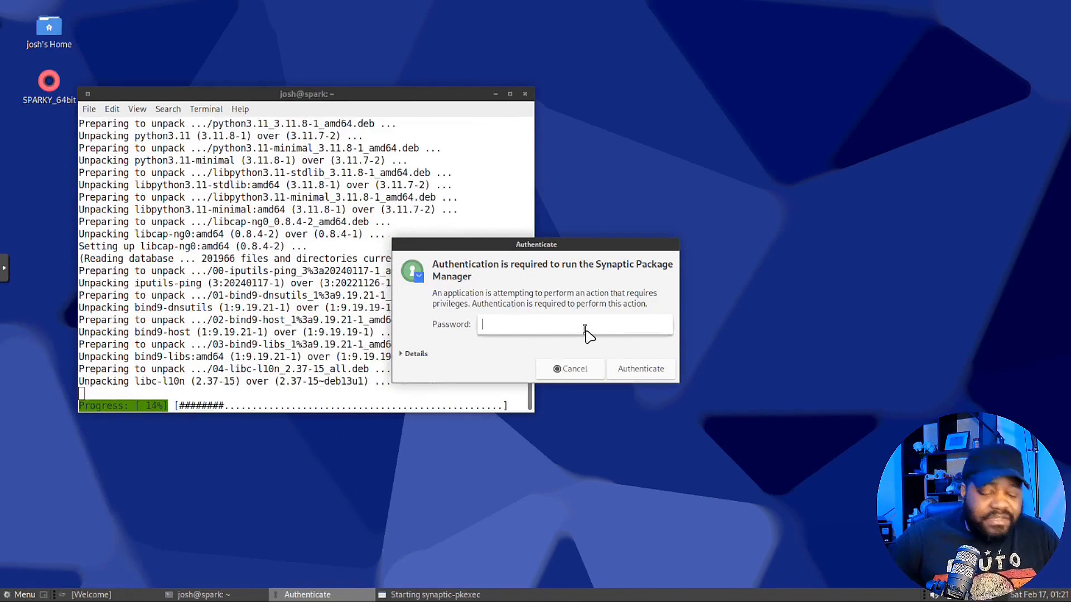
text(********)
key(Return)
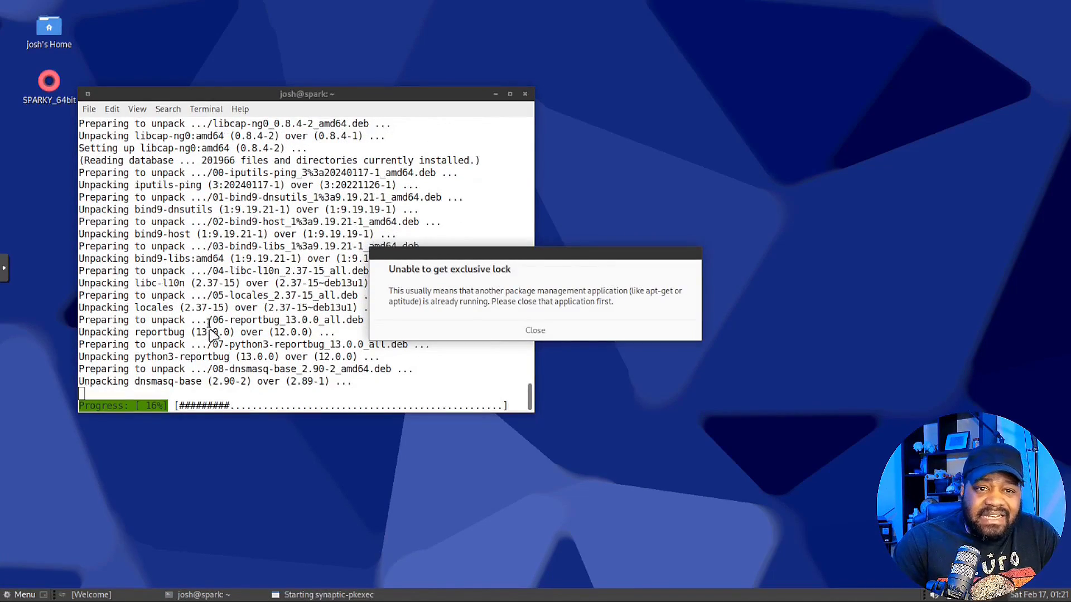
click(19, 594)
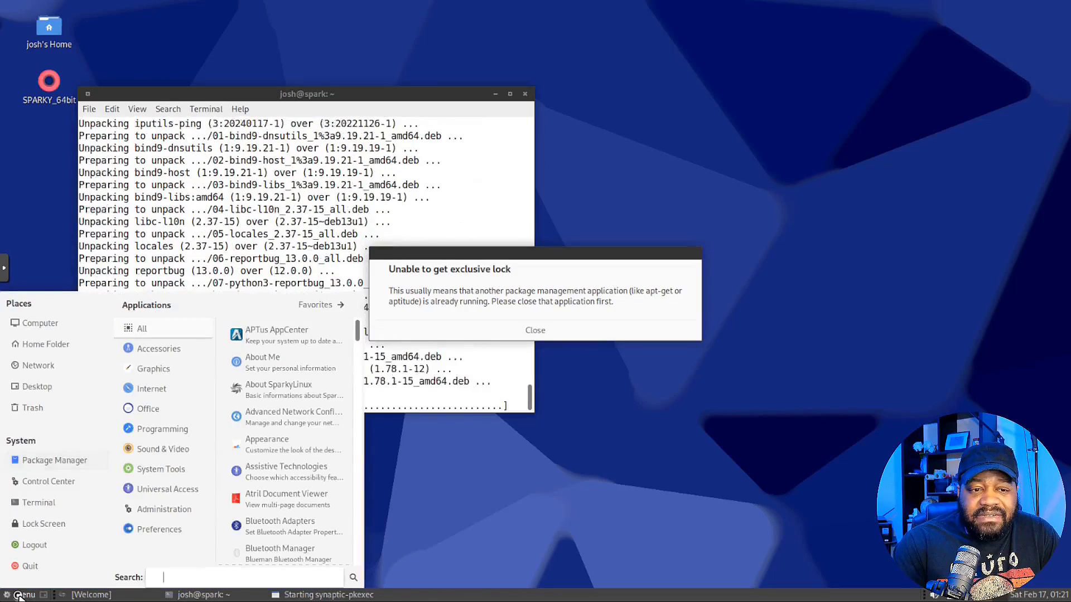
Open Control Center, move its window up and right, and go to Look and Feel
click(48, 479)
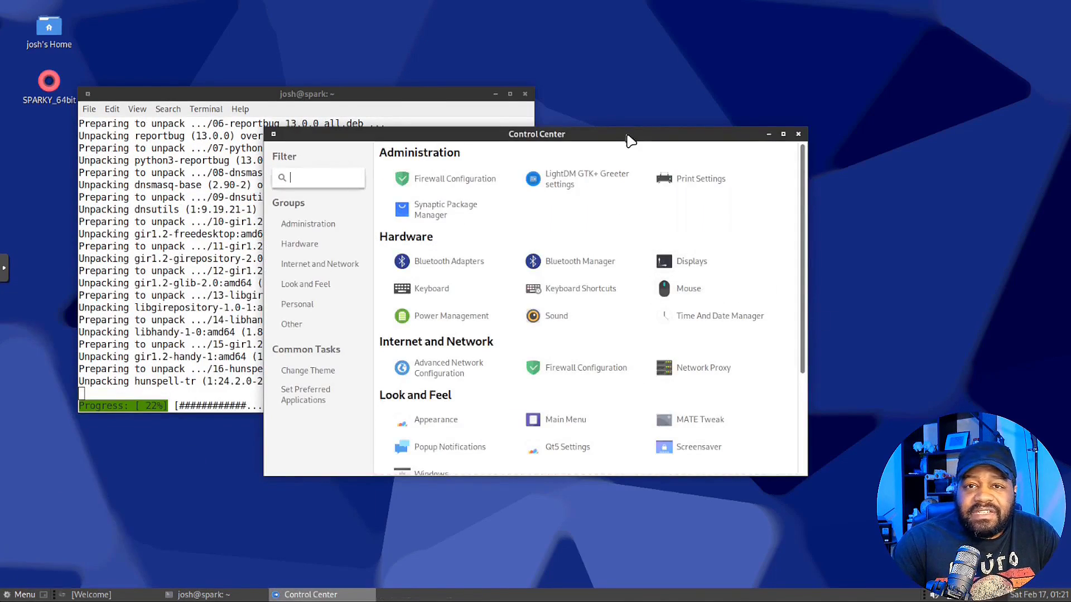
drag(629, 139, 701, 115)
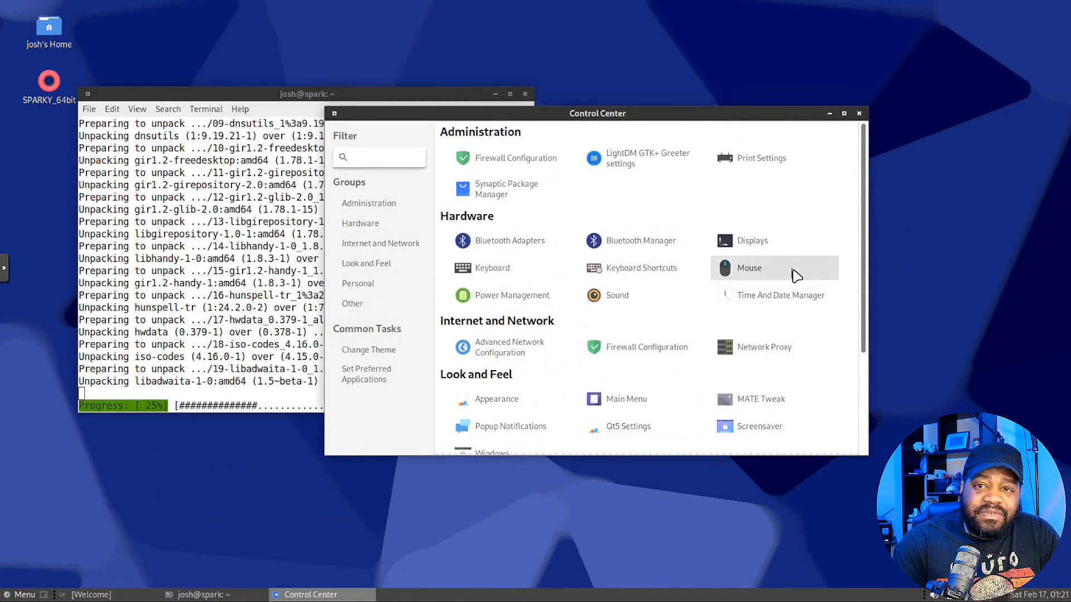
scroll(797, 275, down, 3)
scroll(796, 270, up, 3)
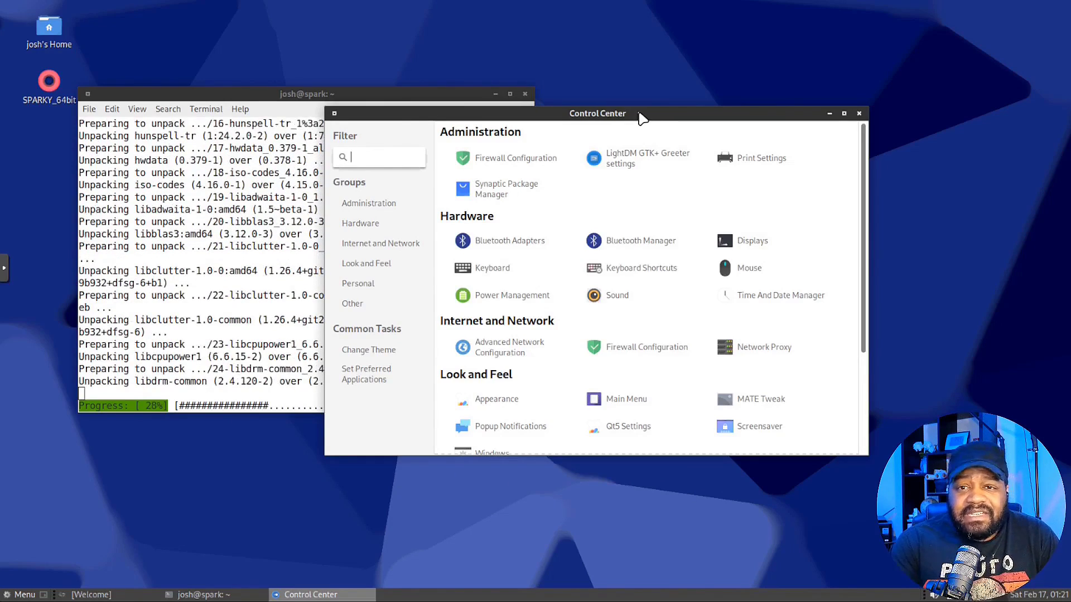
click(371, 266)
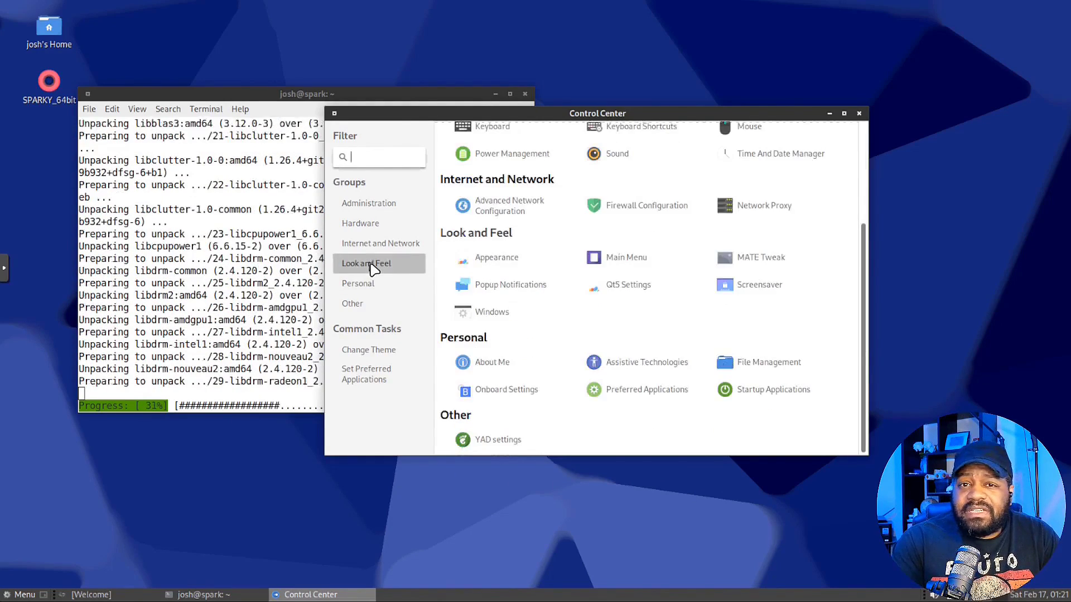
In Appearance Preferences' Background tab, try the lake photo, then set the snowy branches wallpaper
click(496, 262)
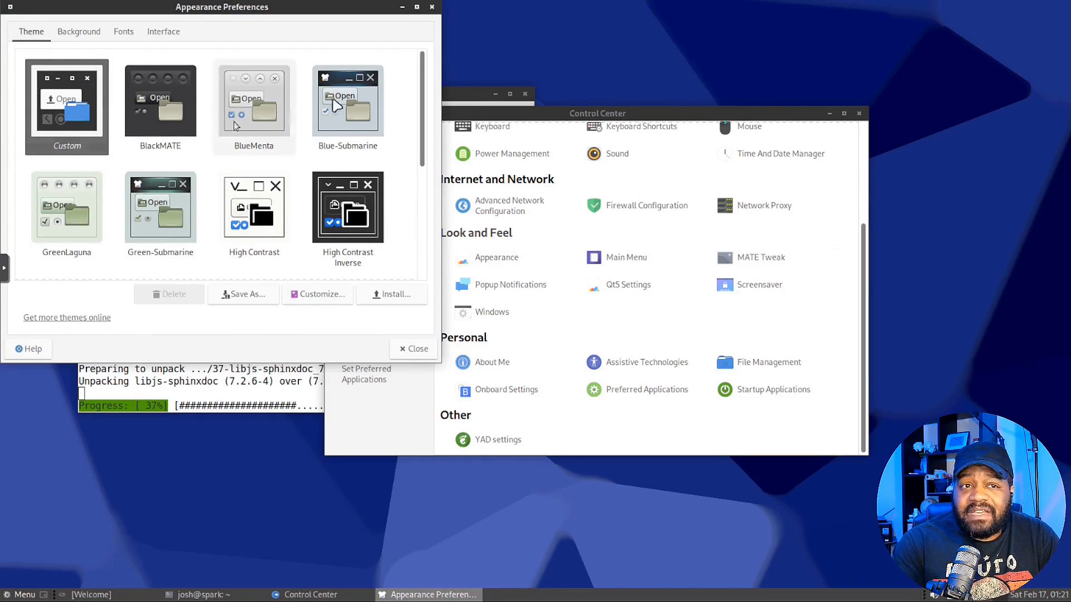
scroll(258, 166, down, 5)
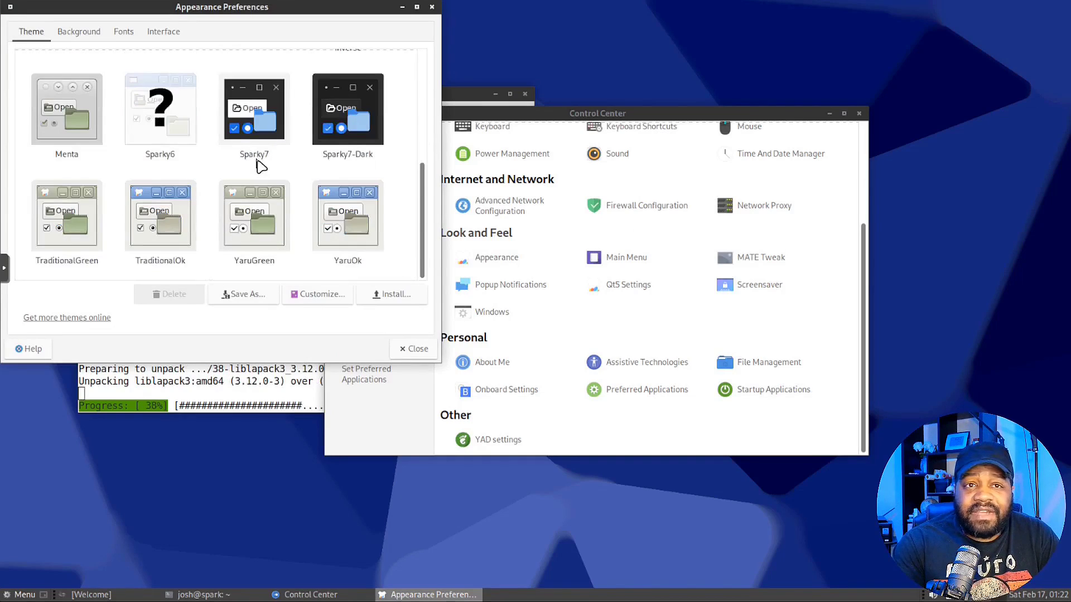
scroll(338, 214, up, 5)
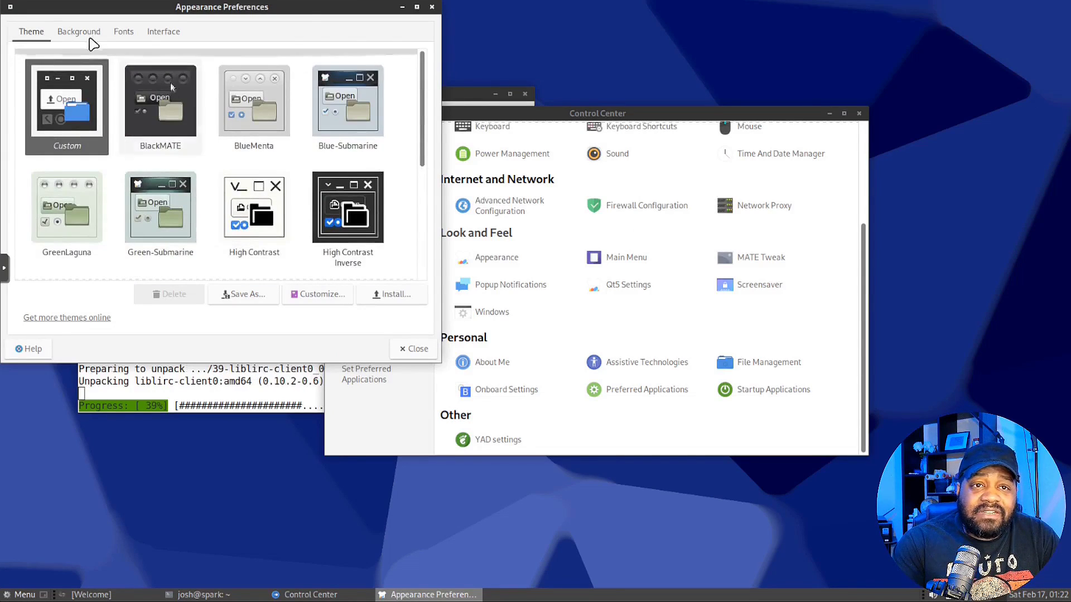
click(79, 32)
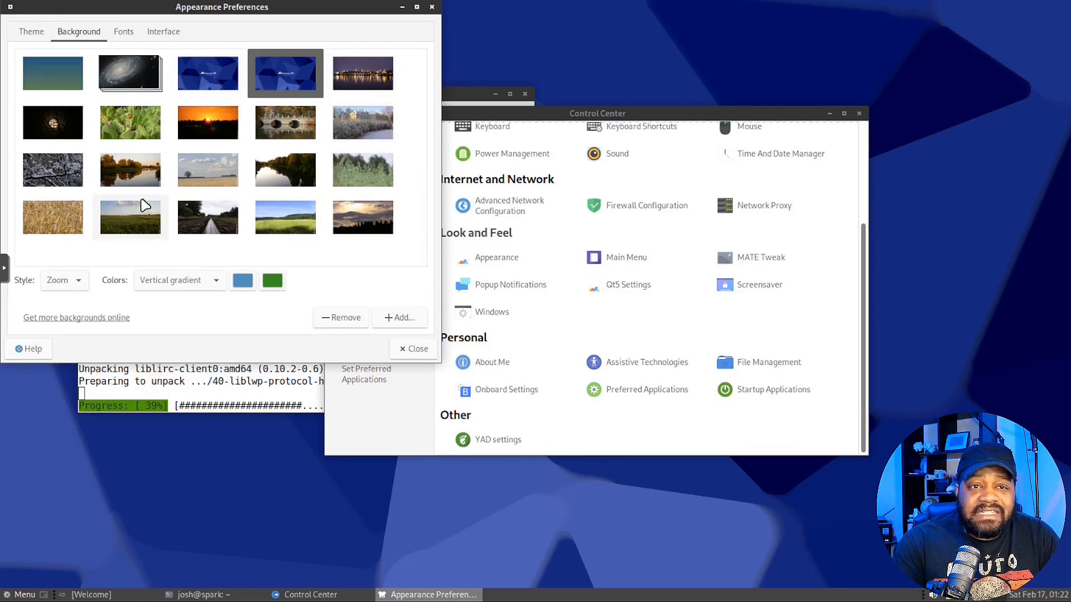
click(285, 166)
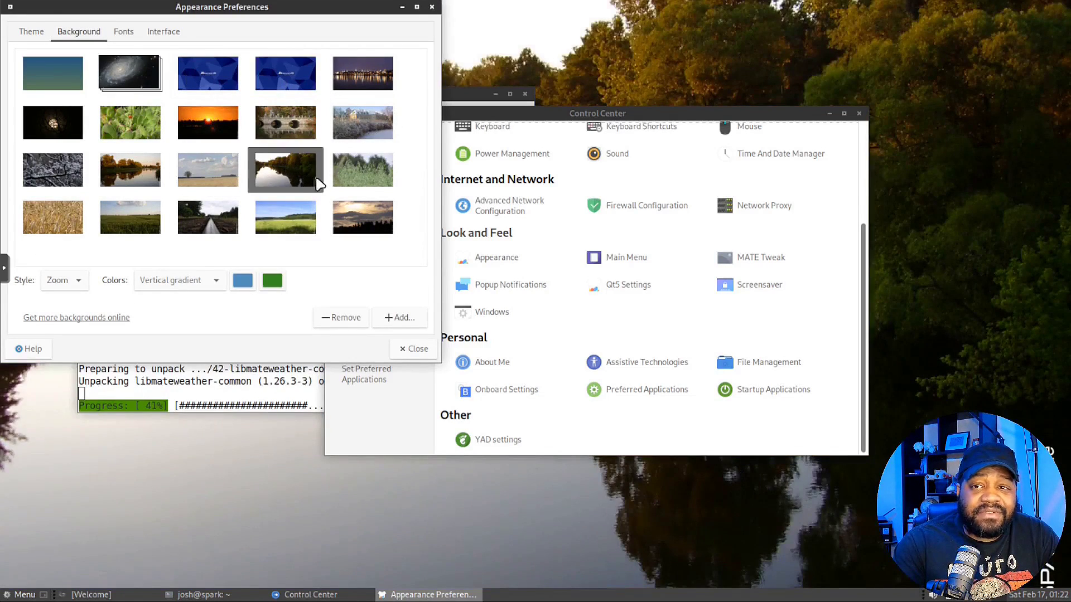
click(49, 165)
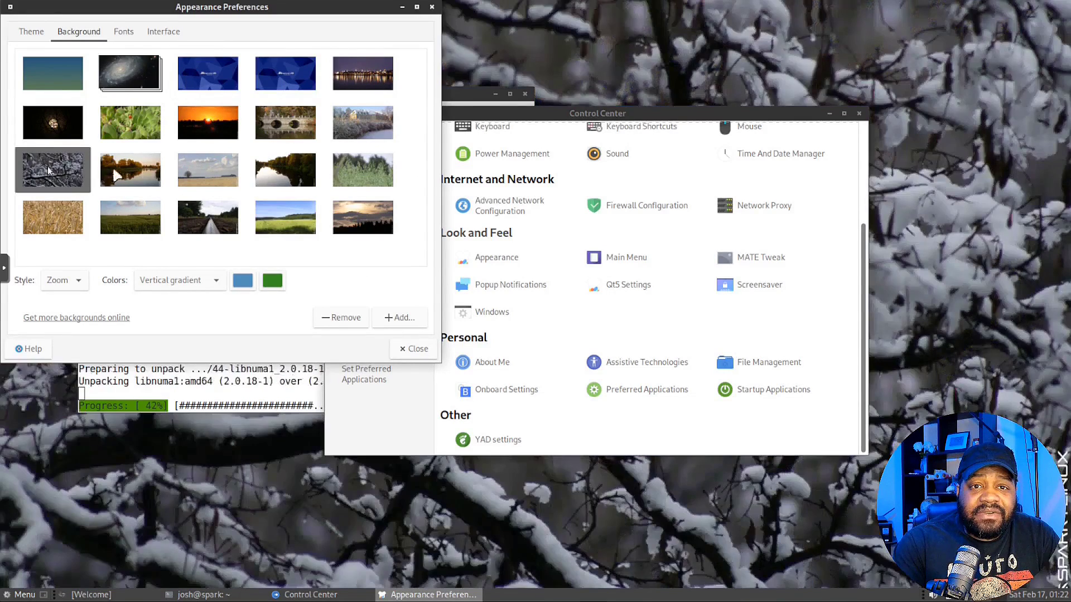
Close Appearance Preferences and review MATE Tweak's Desktop, Panel and Windows sections
click(427, 356)
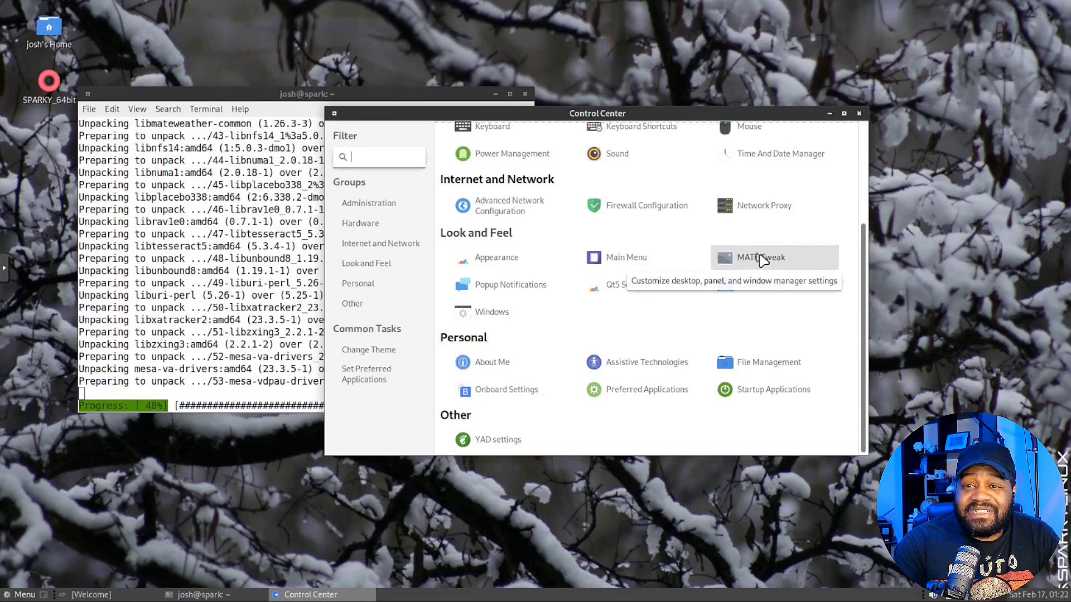
click(785, 262)
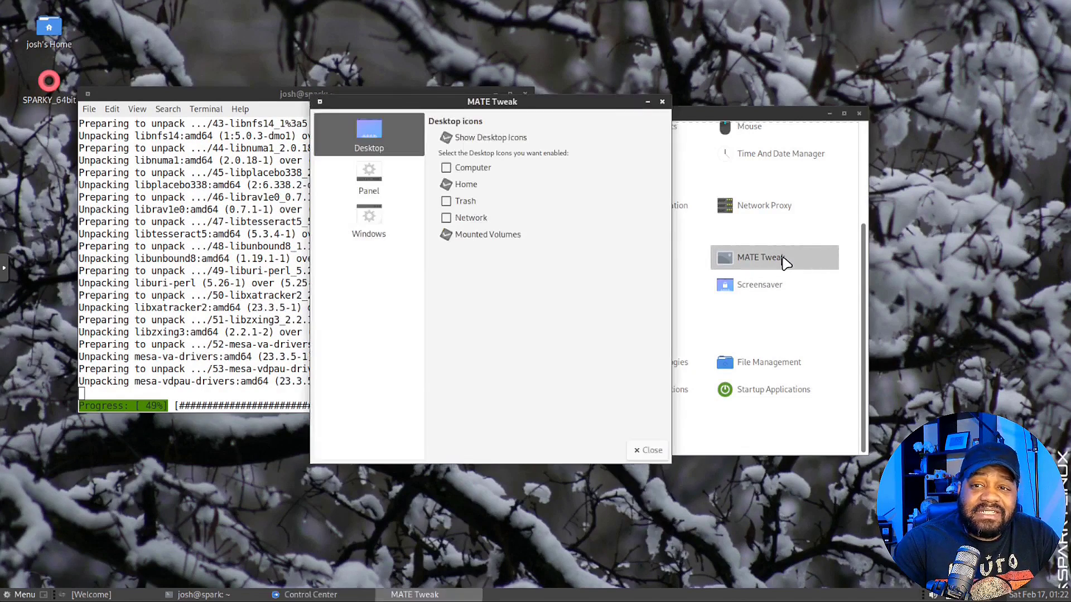
click(369, 177)
click(375, 130)
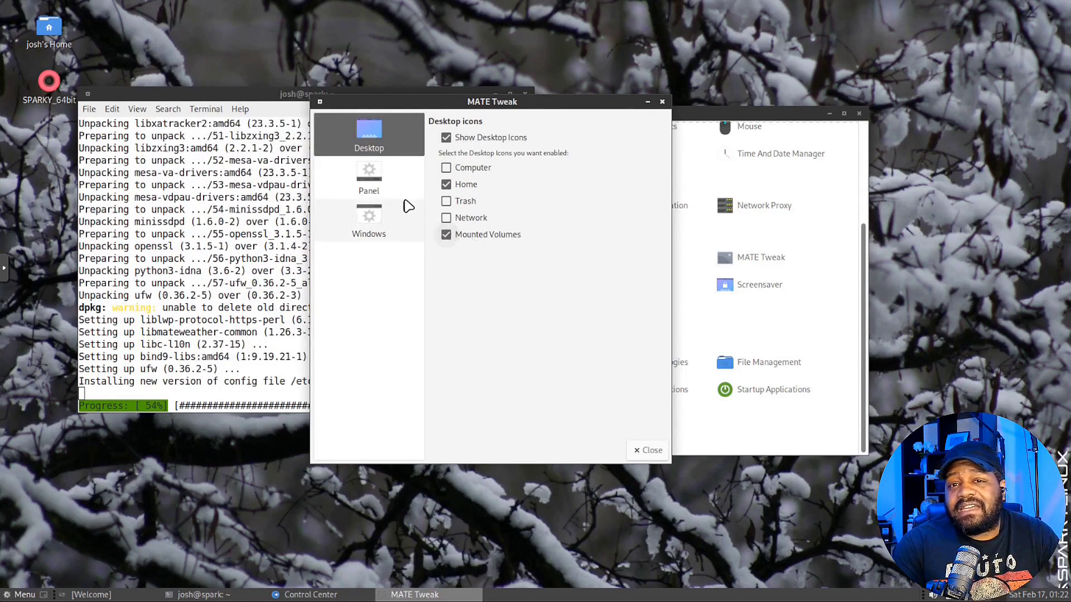
click(369, 181)
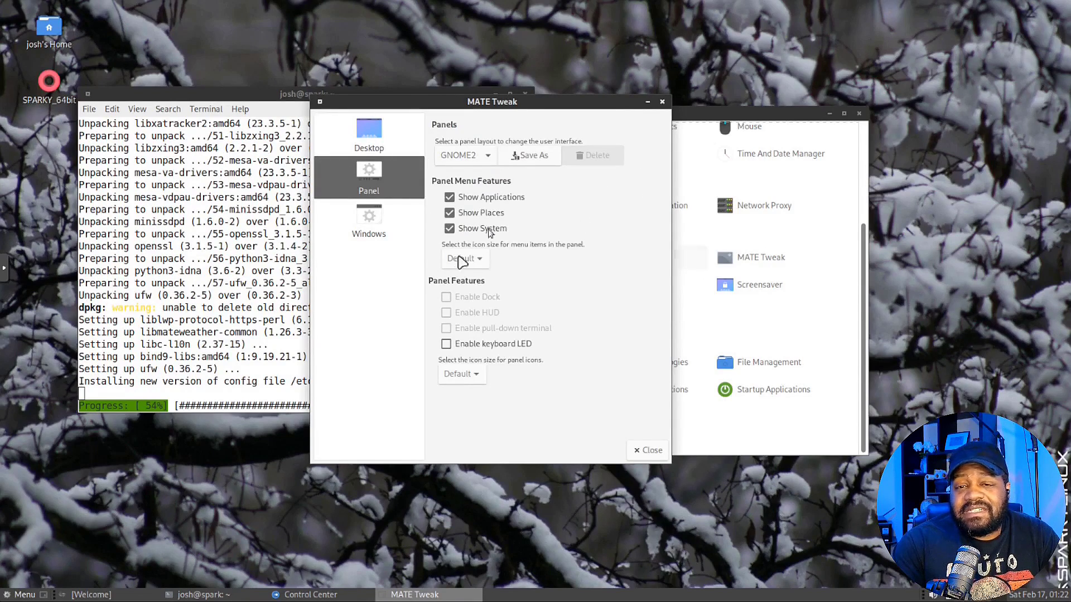
click(376, 223)
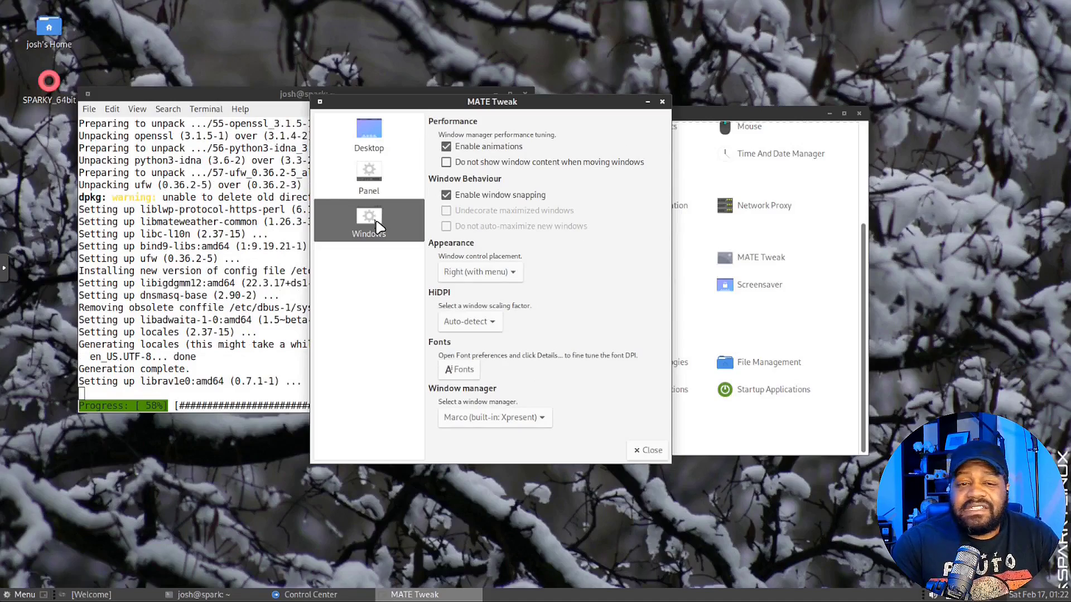
click(661, 101)
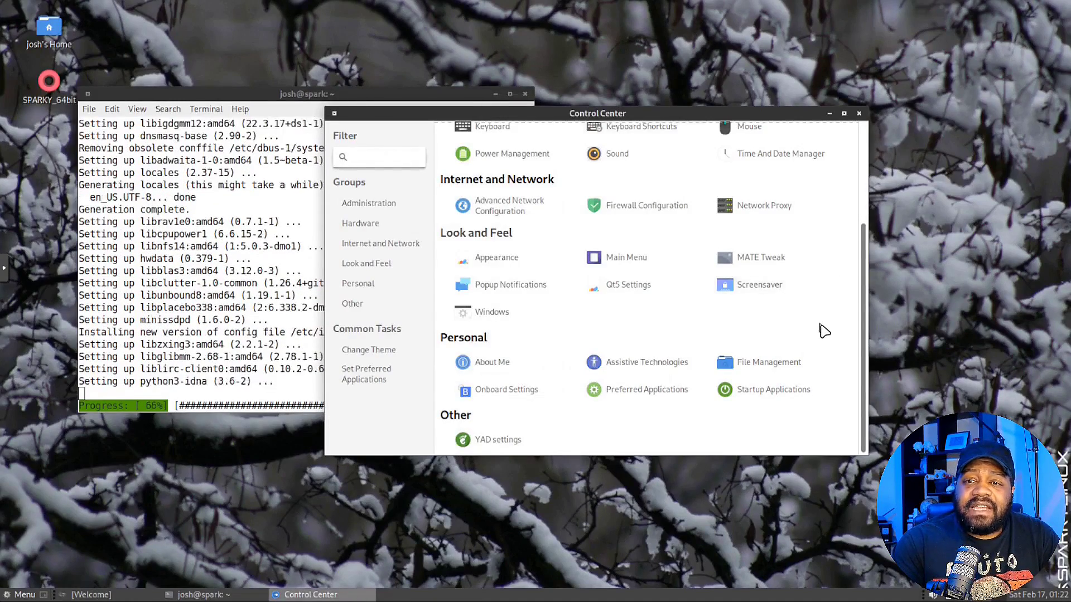
scroll(825, 329, up, 5)
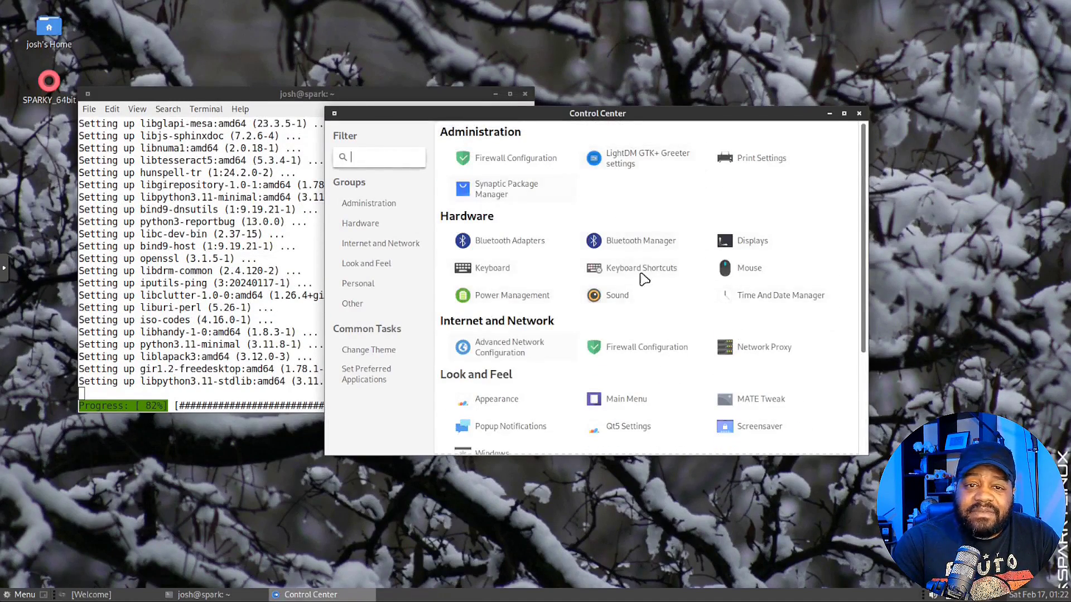
scroll(644, 278, down, 5)
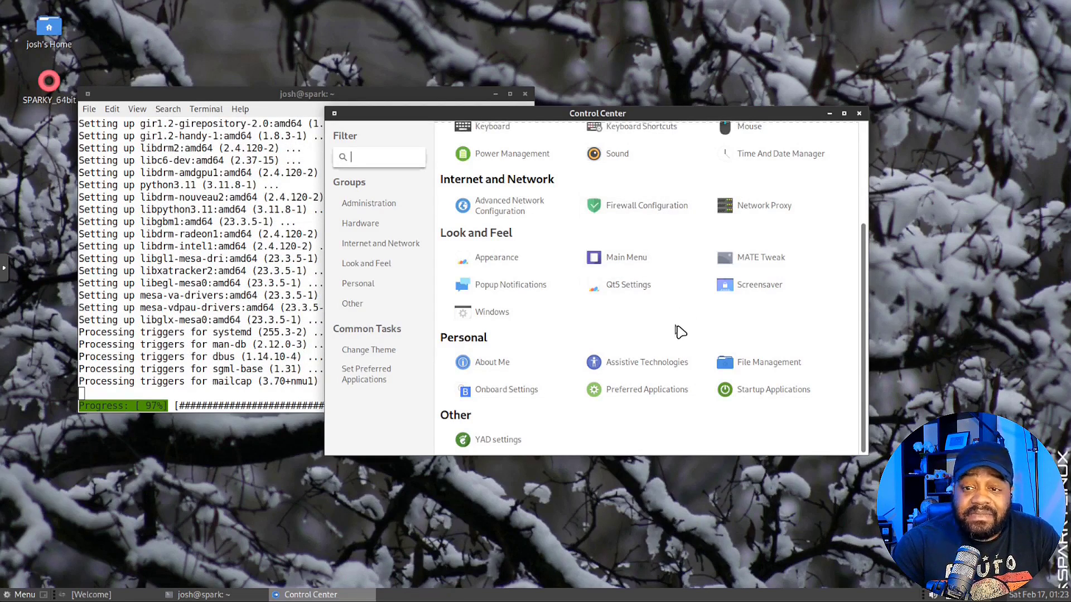
click(485, 362)
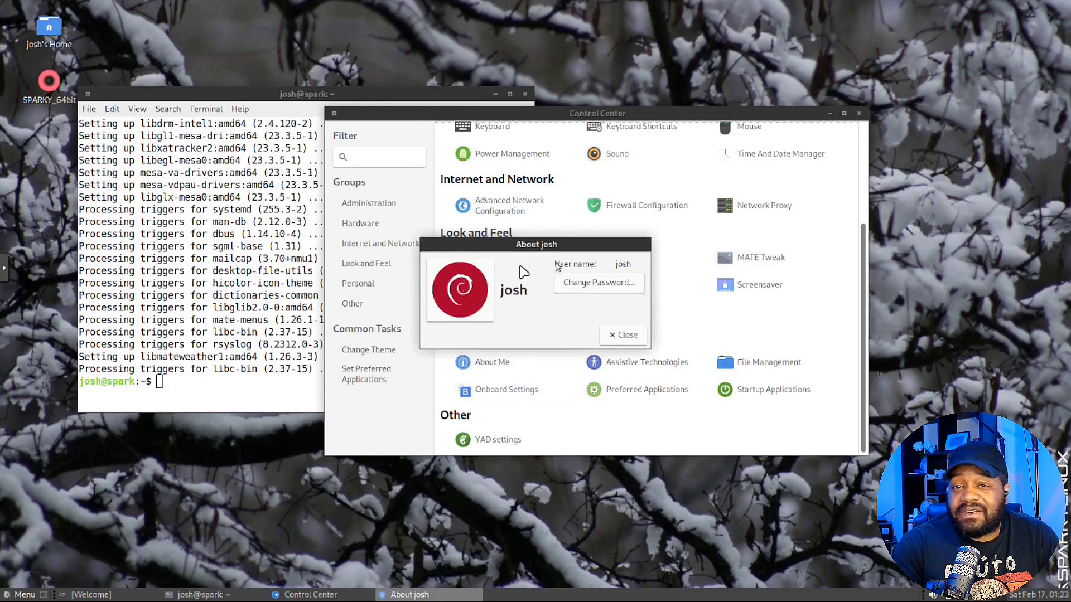
click(624, 336)
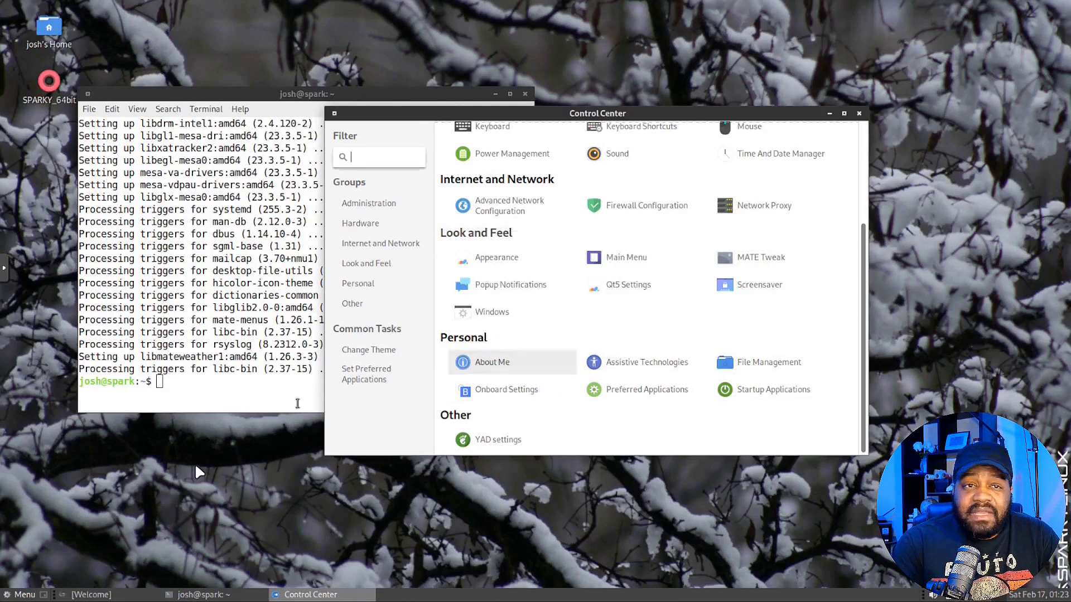
double_click(61, 40)
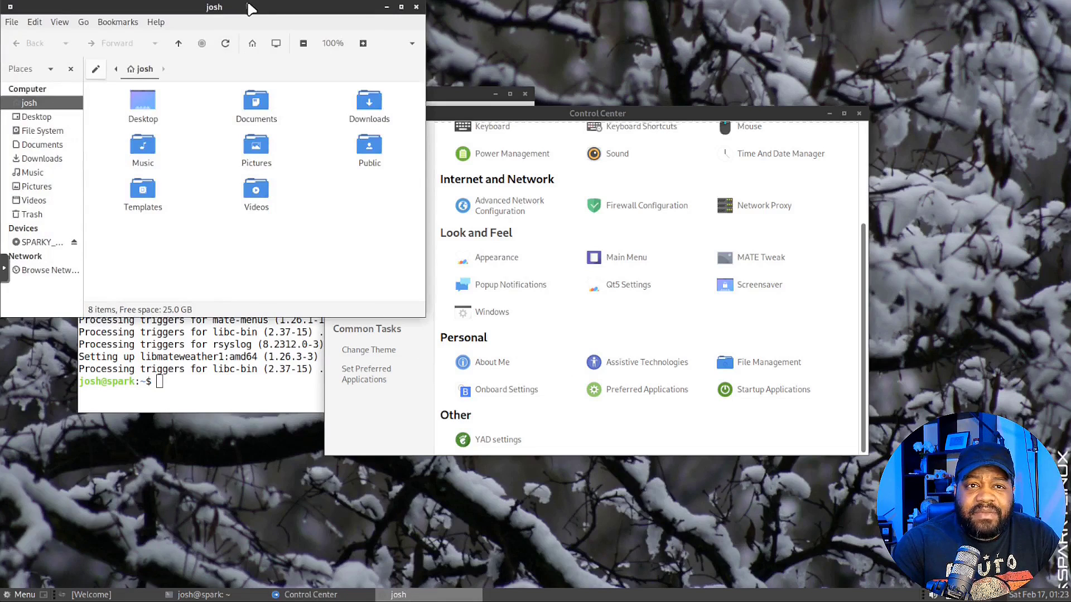
drag(244, 5, 469, 32)
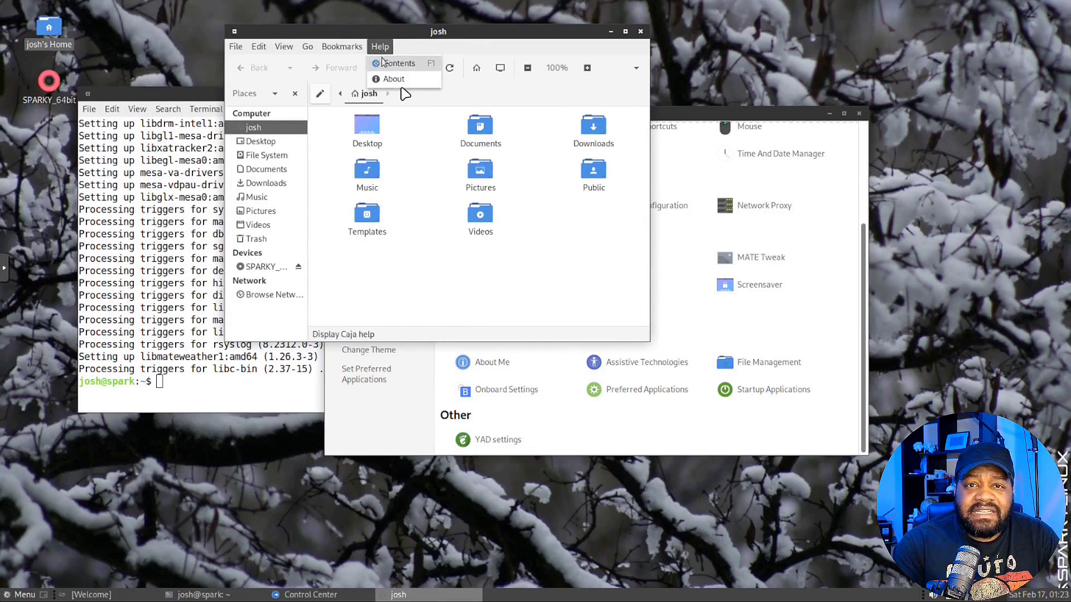
click(400, 79)
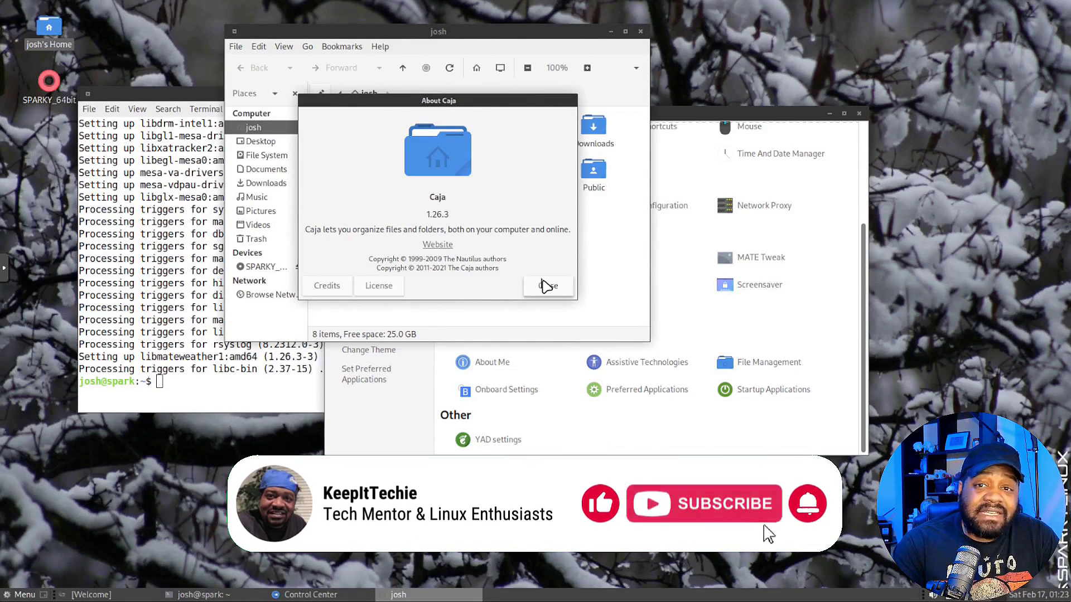
click(545, 287)
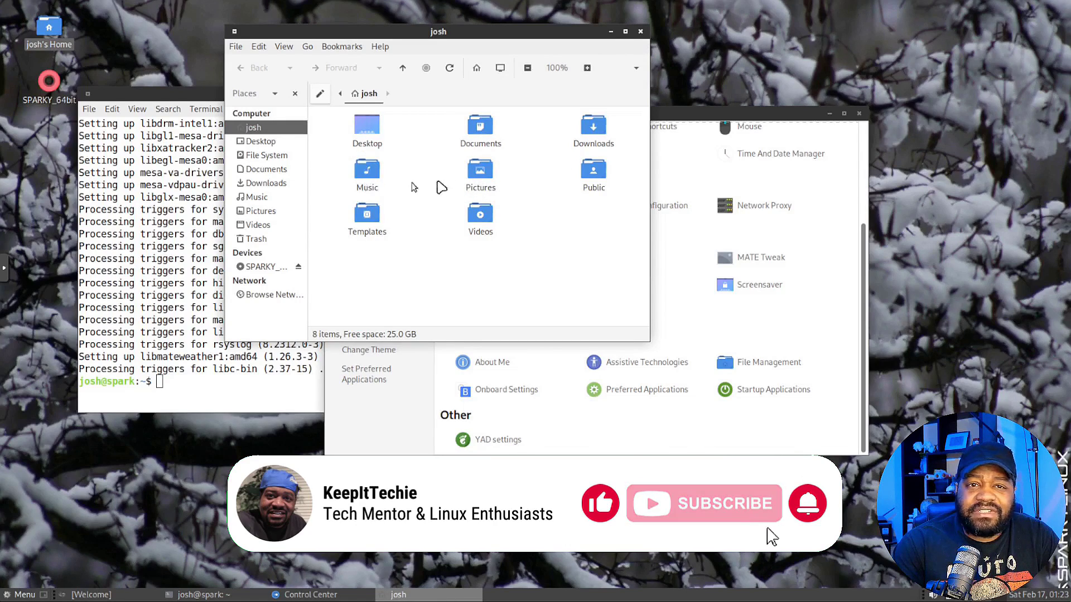
click(640, 31)
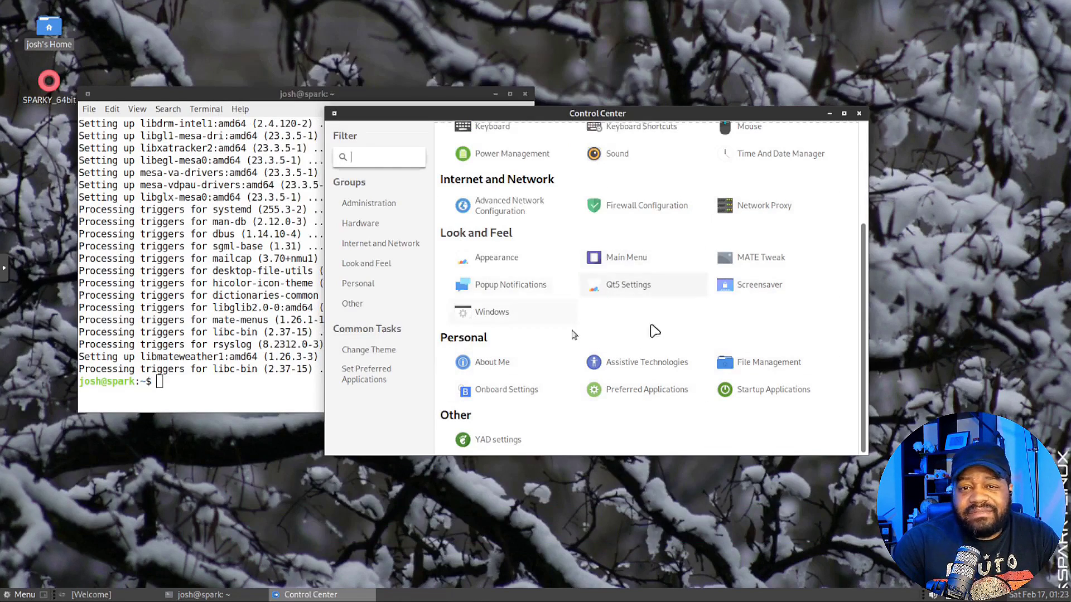
Launch Synaptic Package Manager from Control Center's Administration group with the admin password
scroll(546, 299, up, 5)
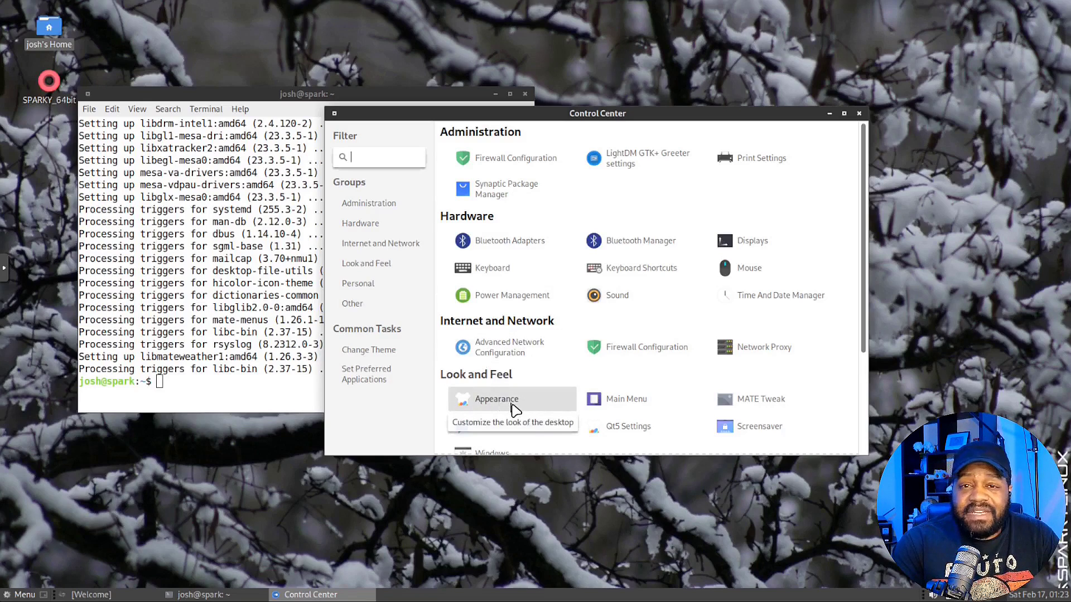
click(509, 195)
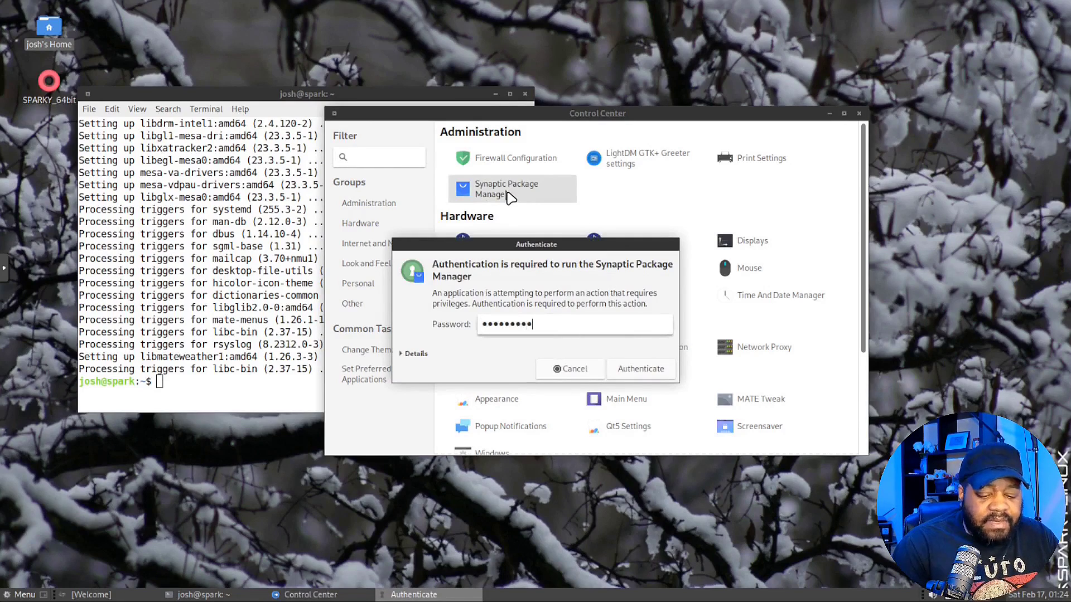
key(Return)
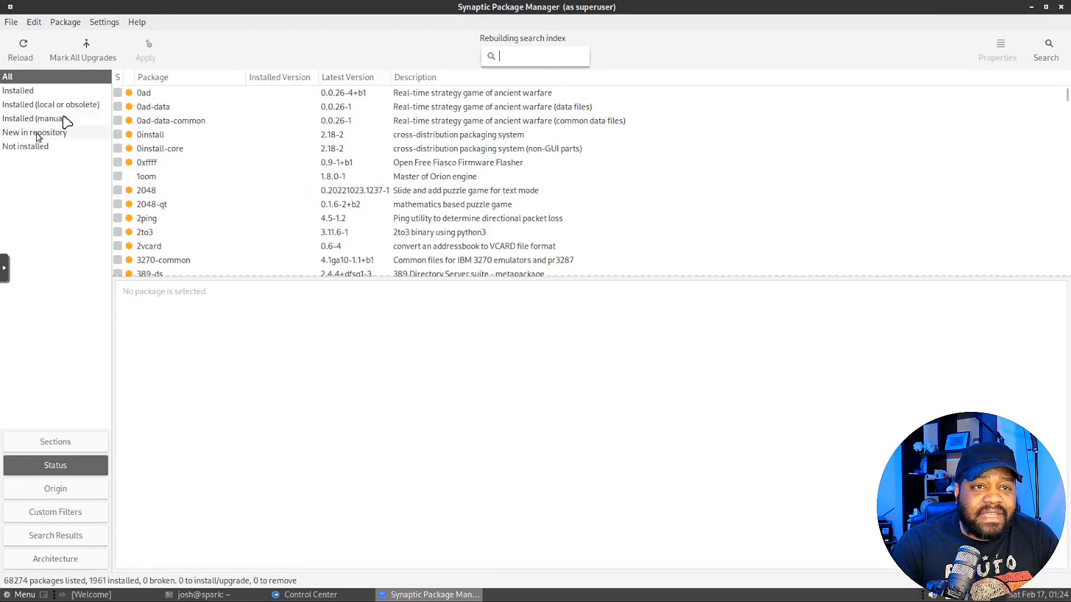
click(34, 92)
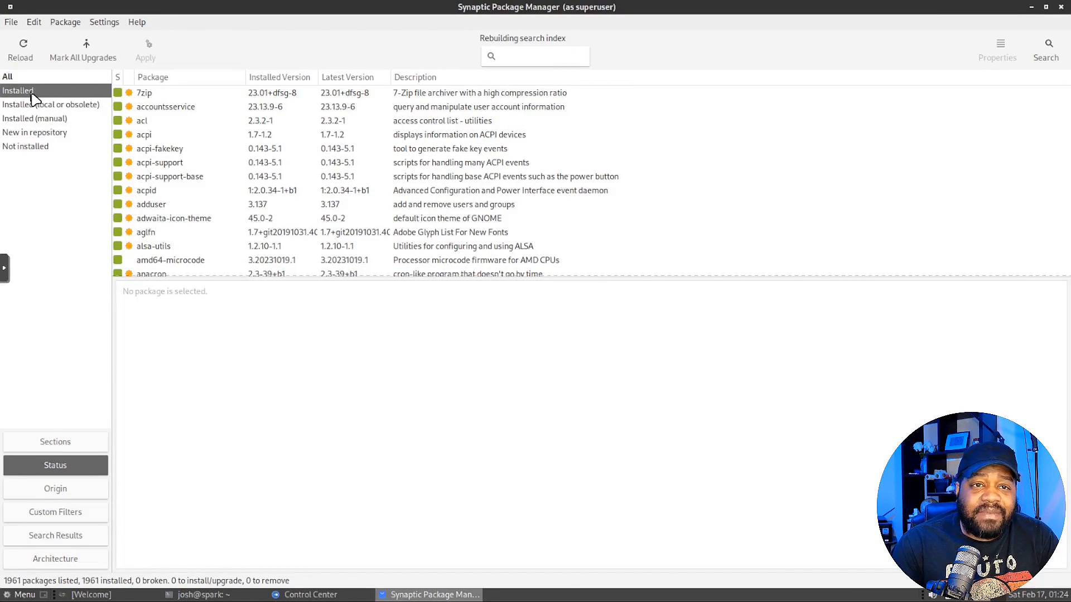
scroll(223, 221, down, 8)
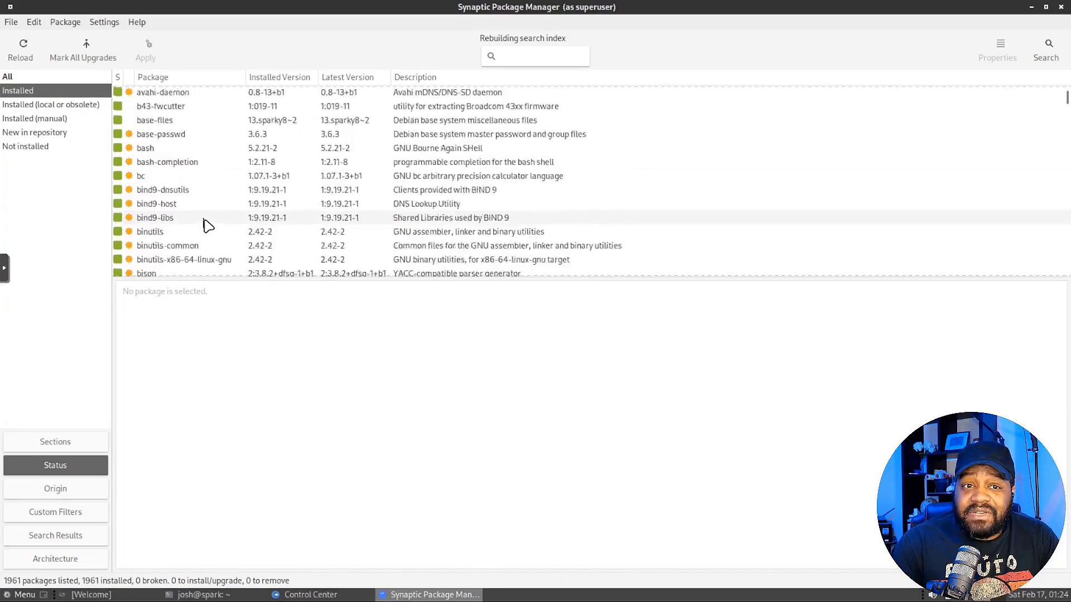
scroll(207, 224, down, 15)
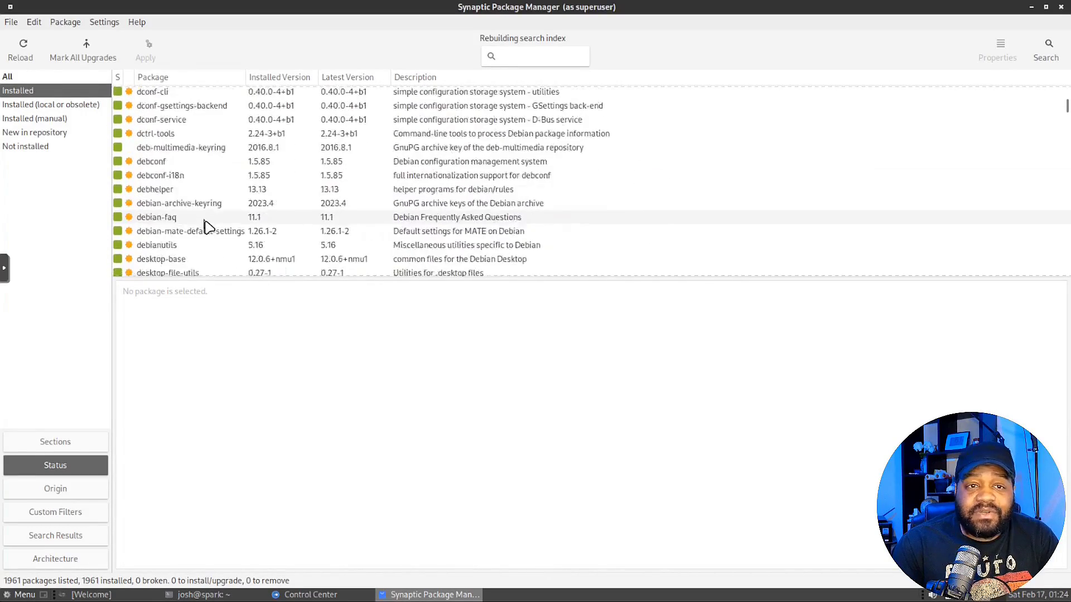
scroll(207, 224, down, 12)
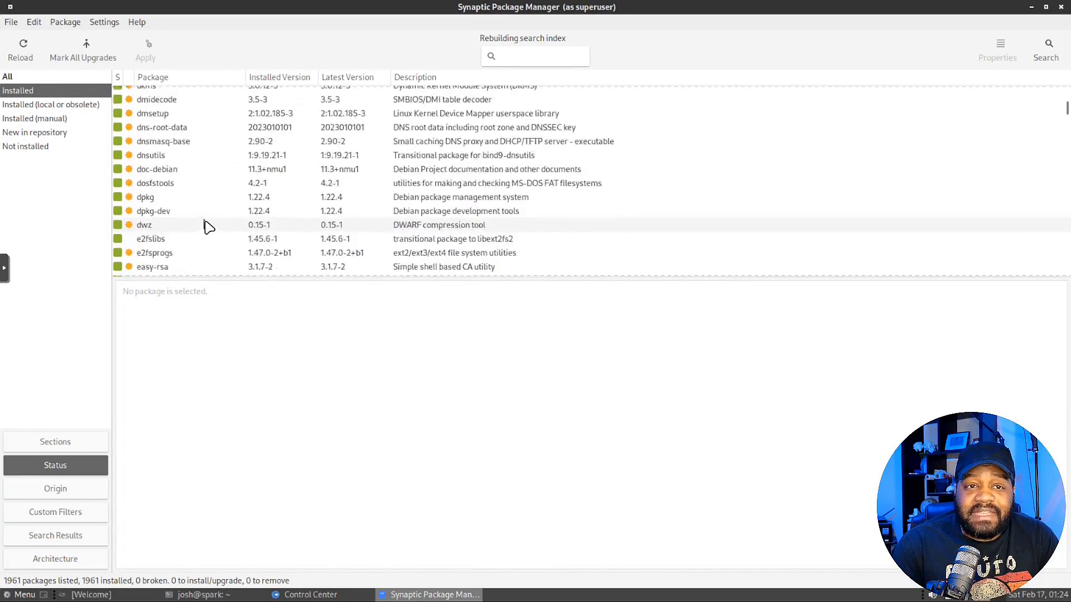
click(43, 107)
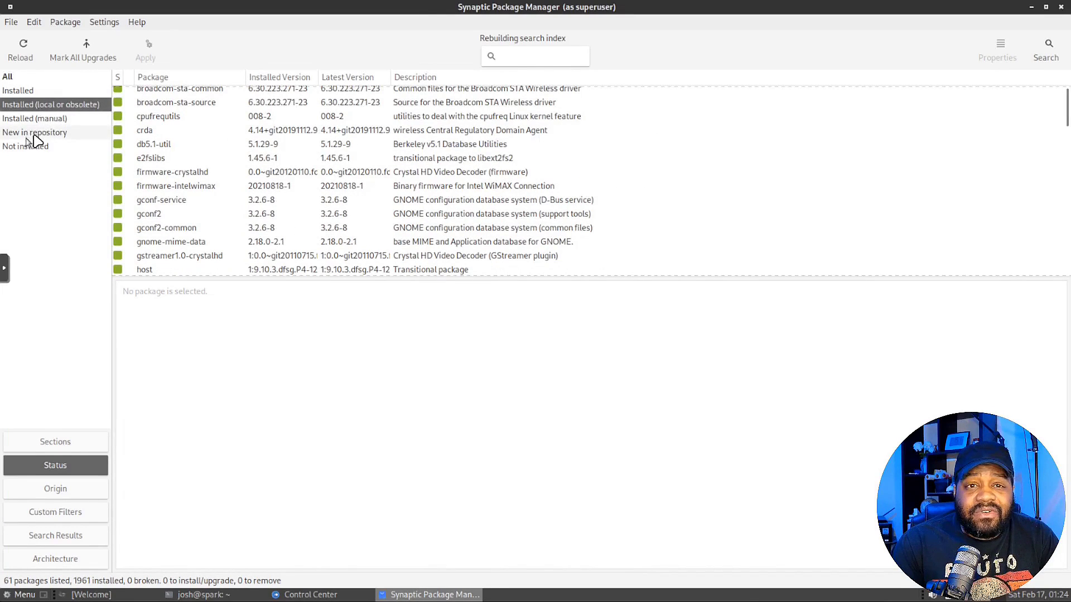
click(25, 119)
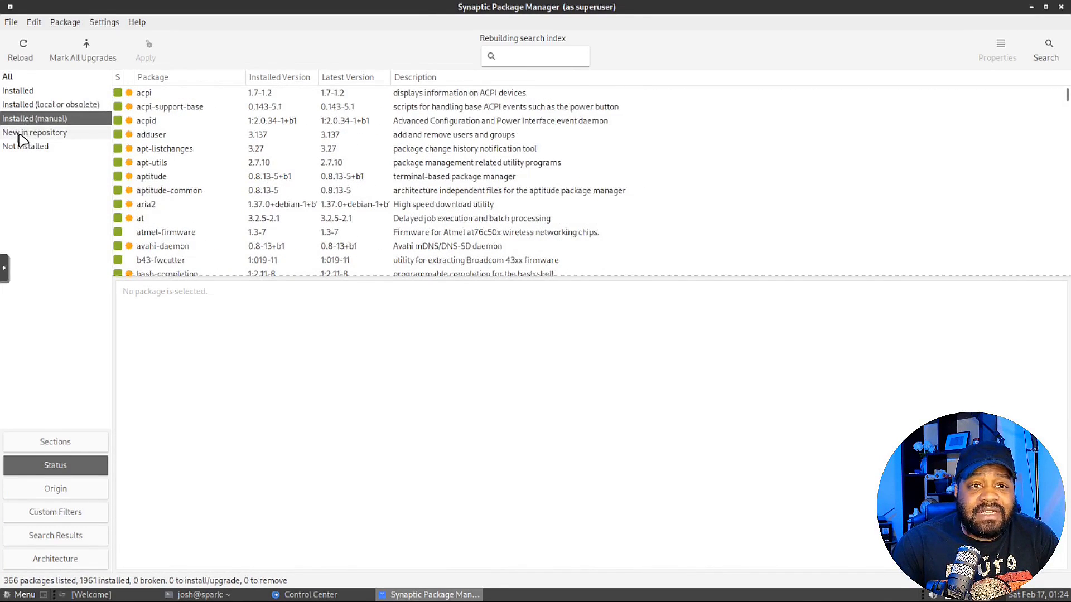
click(22, 137)
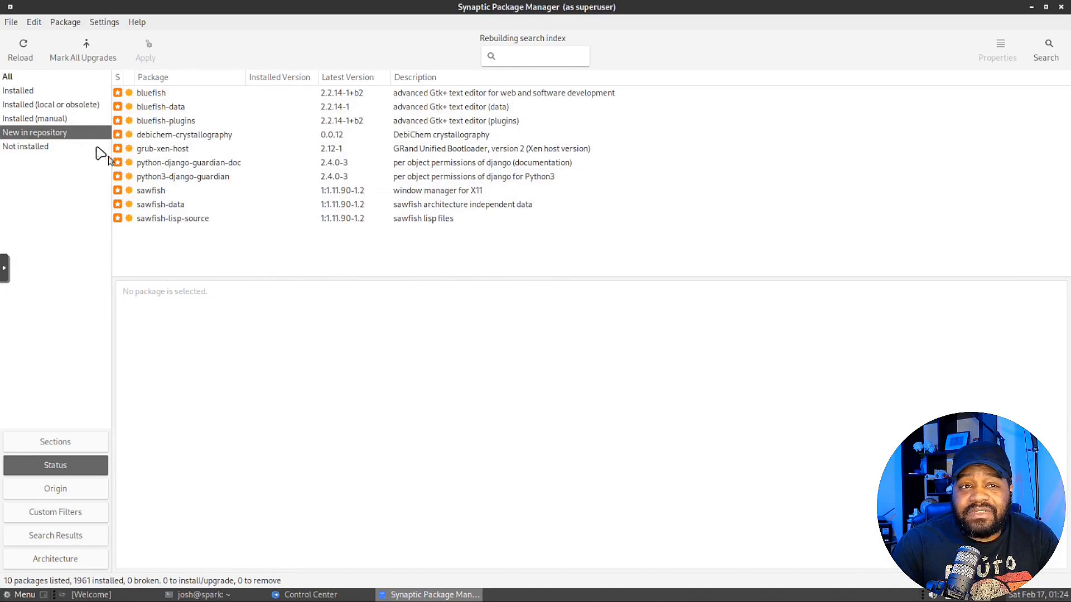
click(25, 146)
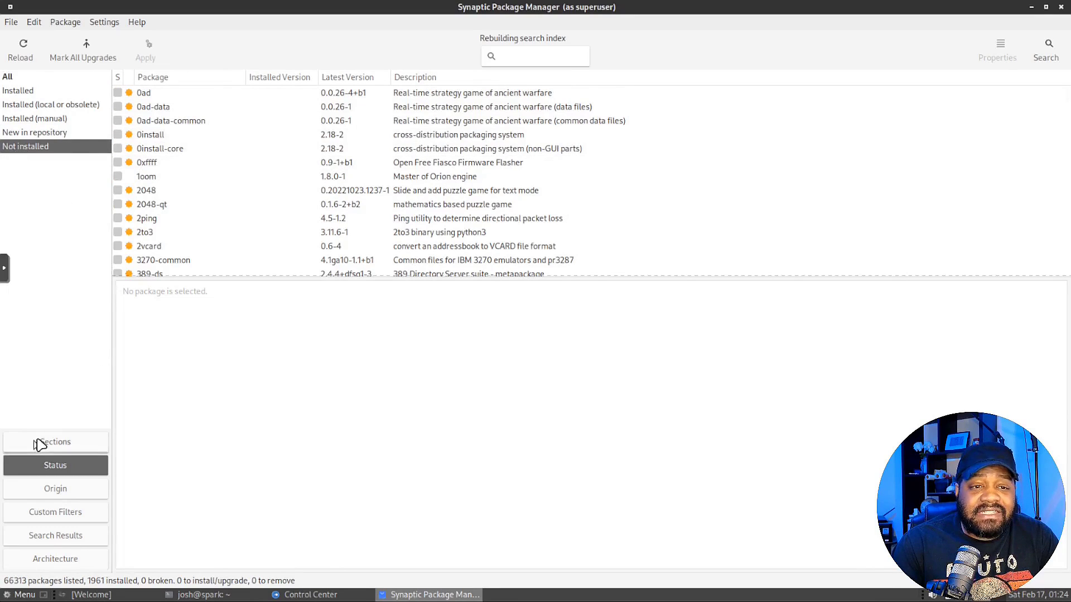
click(43, 78)
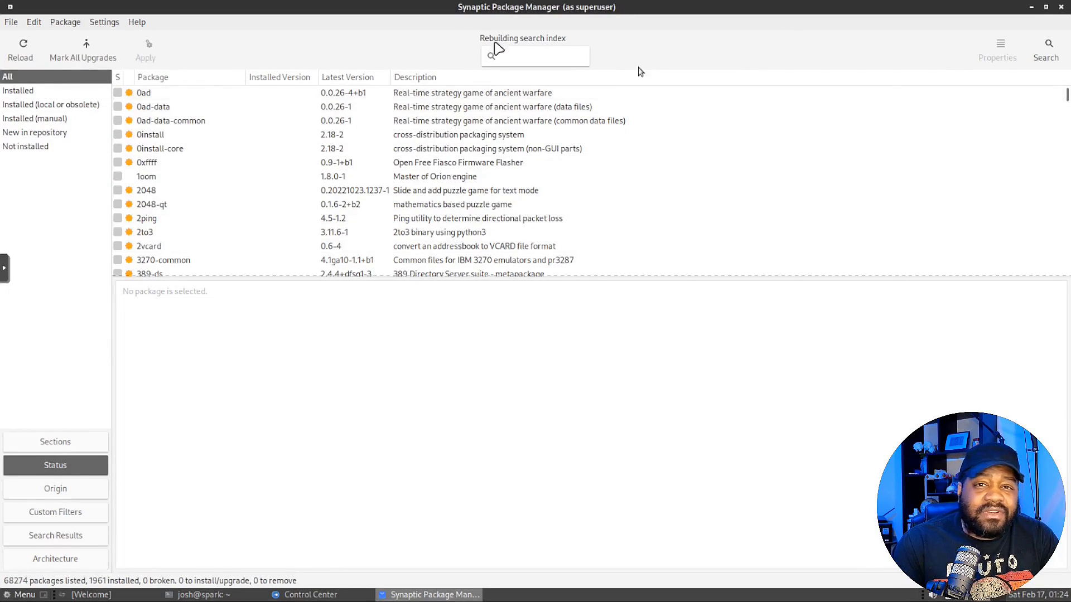